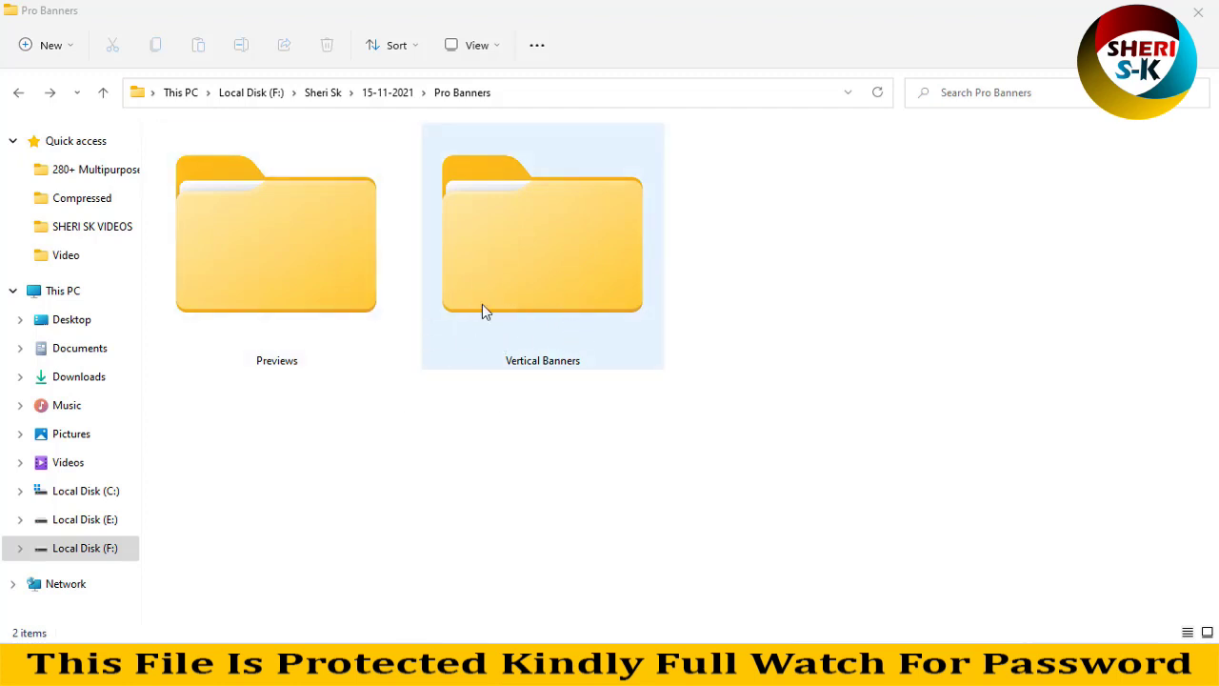
Step: Peek into Vertical Banners, then return to Pro Banners and open the Previews folder
click(330, 276)
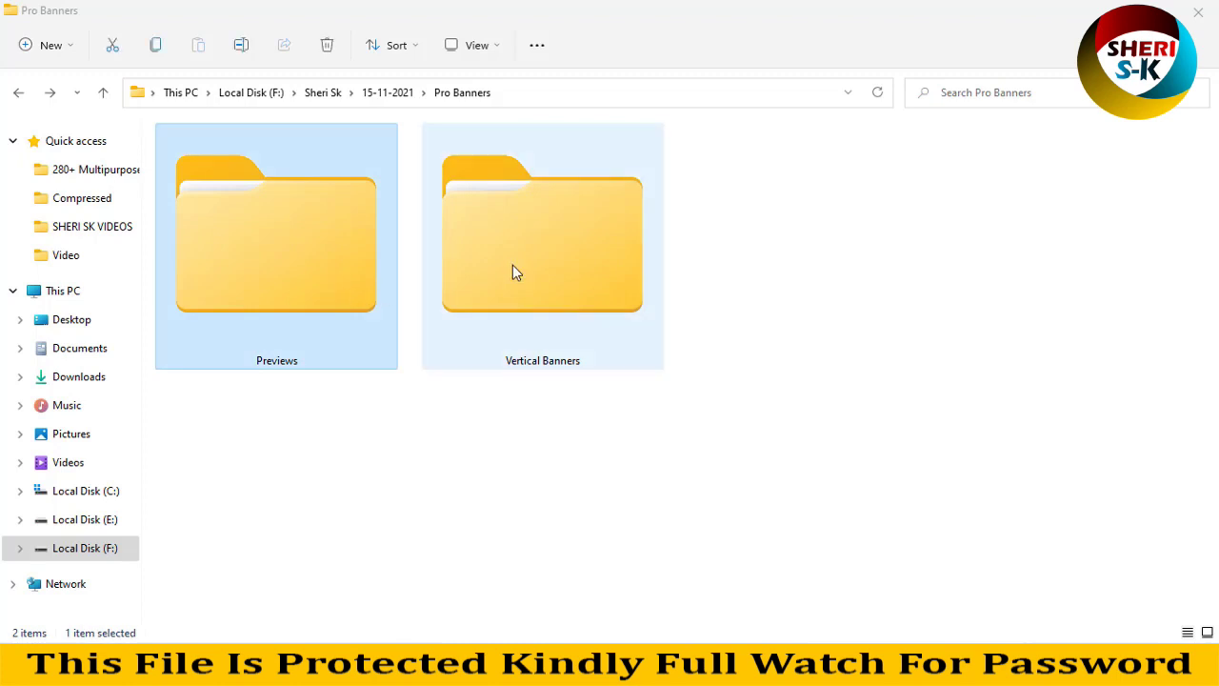
click(538, 252)
double_click(547, 248)
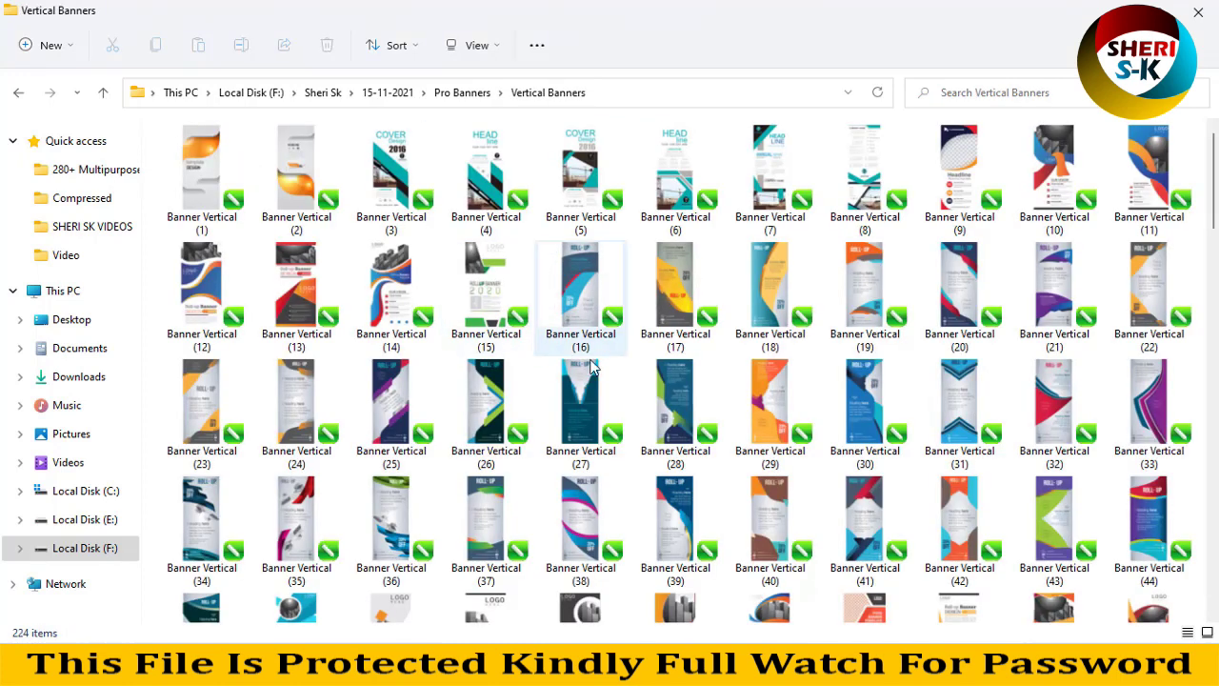
click(19, 92)
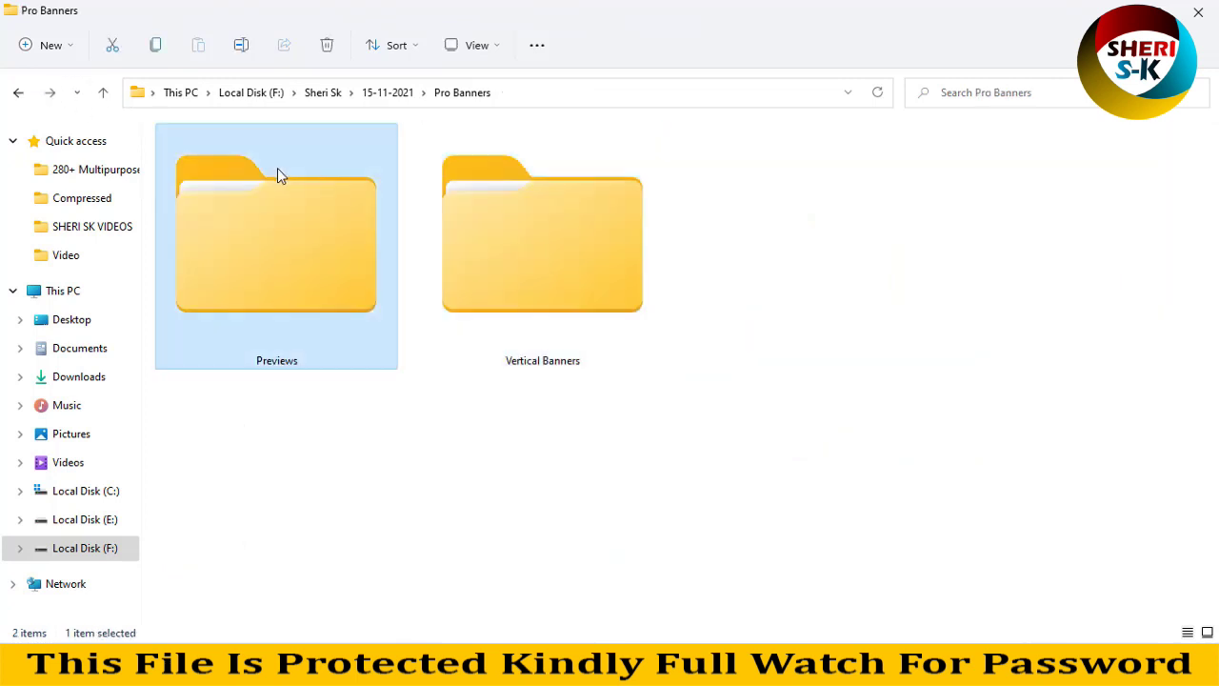
double_click(277, 170)
Step: Open Banner Vertical (1) in Photos and scroll through the previews to Banner Vertical (13)
click(227, 188)
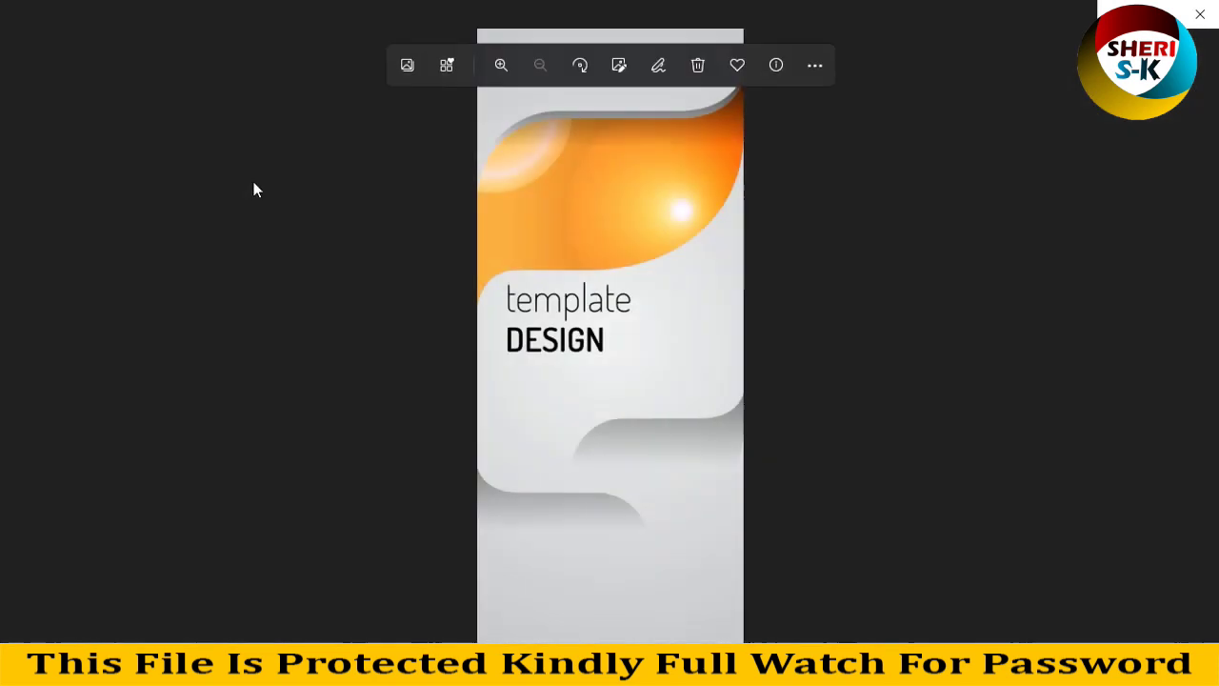
scroll(643, 246, down, 4)
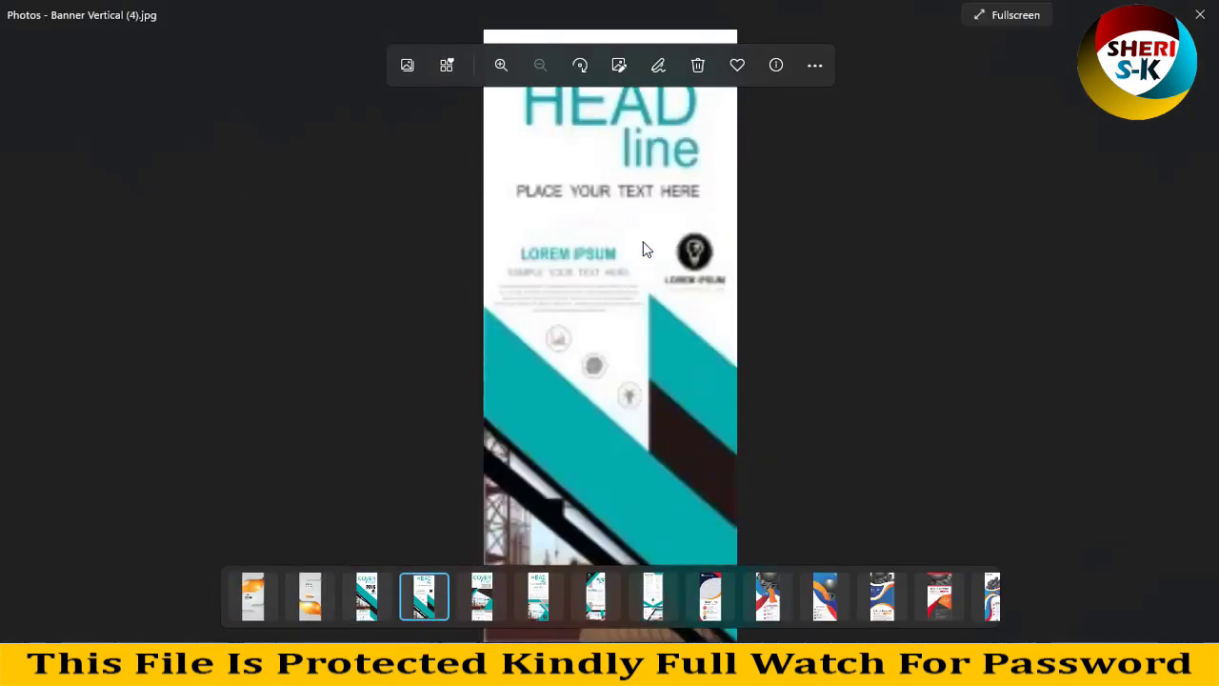
scroll(642, 245, down, 5)
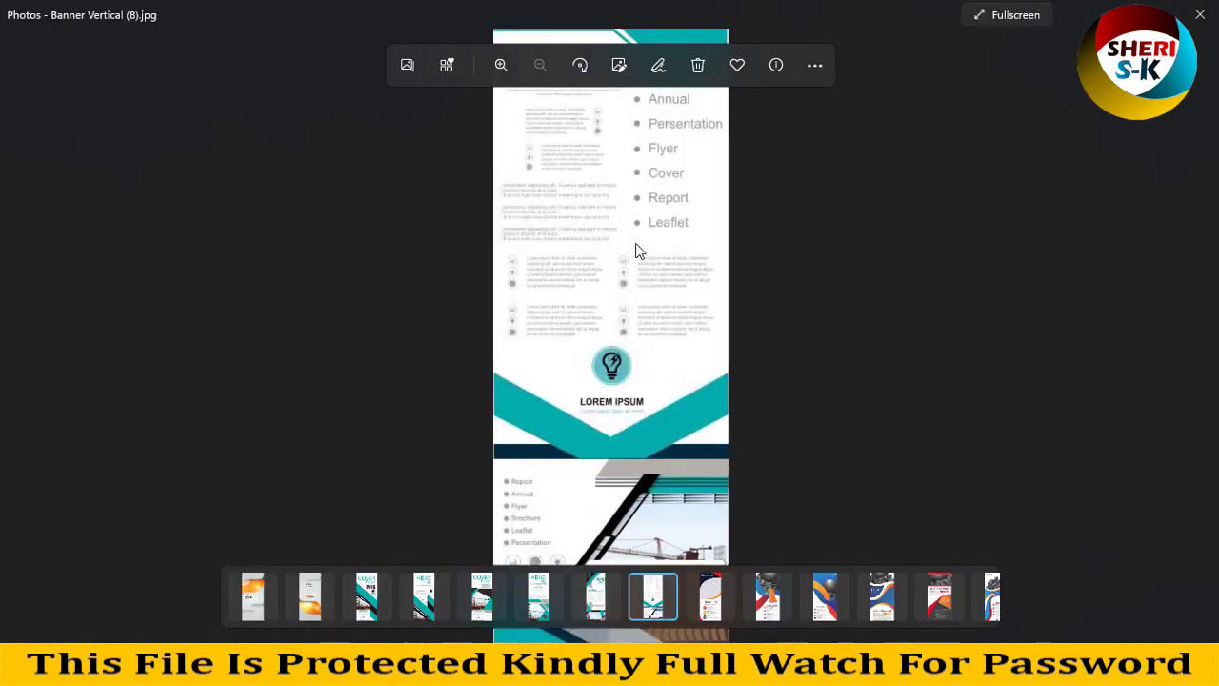
scroll(635, 243, down, 4)
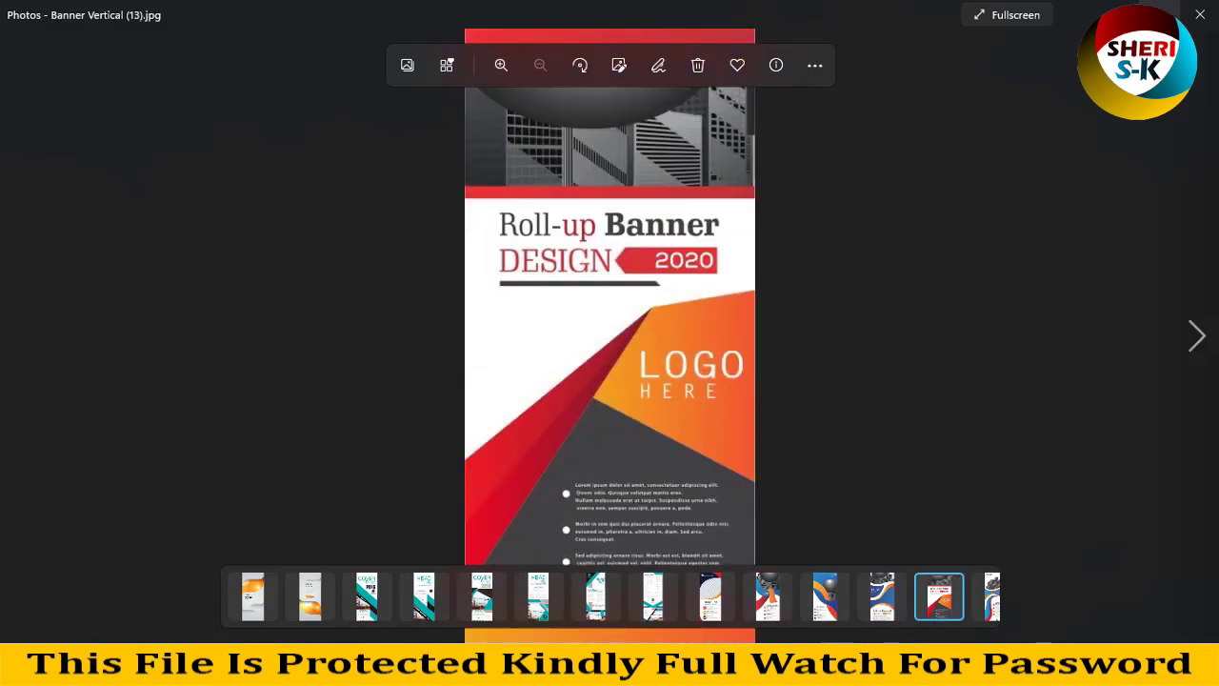
Step: Close Photos and scroll through the Banner Vertical thumbnails in the Previews folder
click(1200, 21)
scroll(721, 438, down, 10)
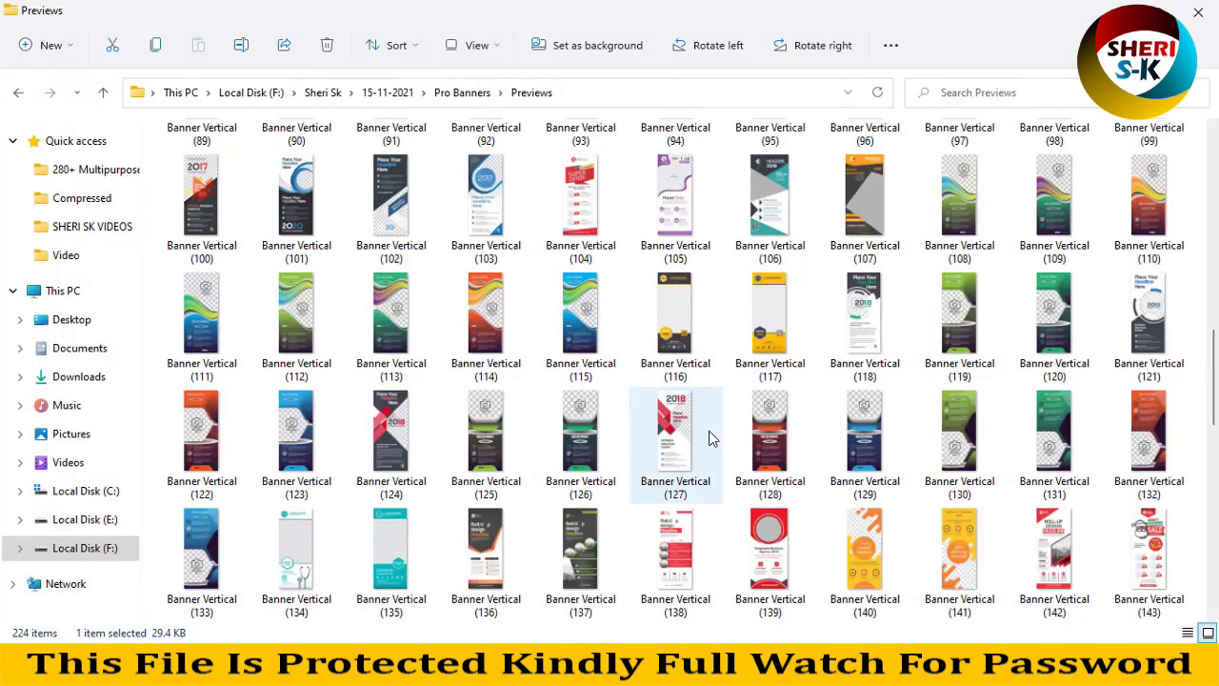
scroll(709, 438, up, 2)
ctrl+scroll(712, 441, up, 3)
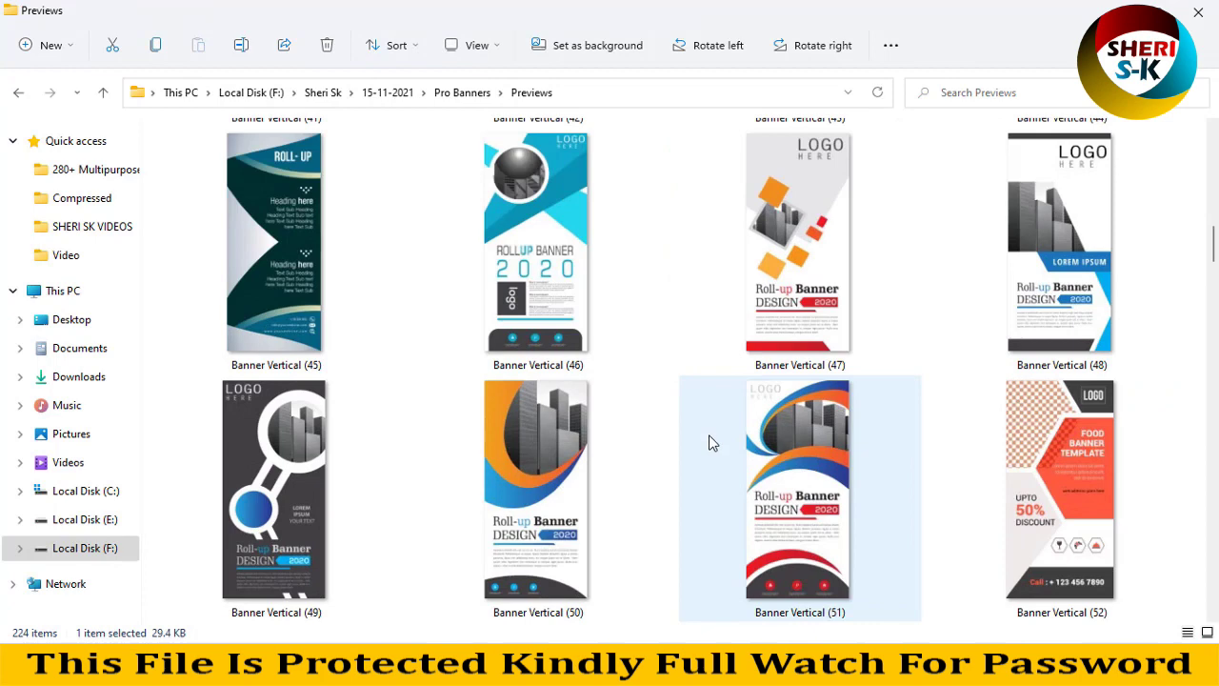
scroll(673, 393, down, 5)
scroll(671, 391, down, 11)
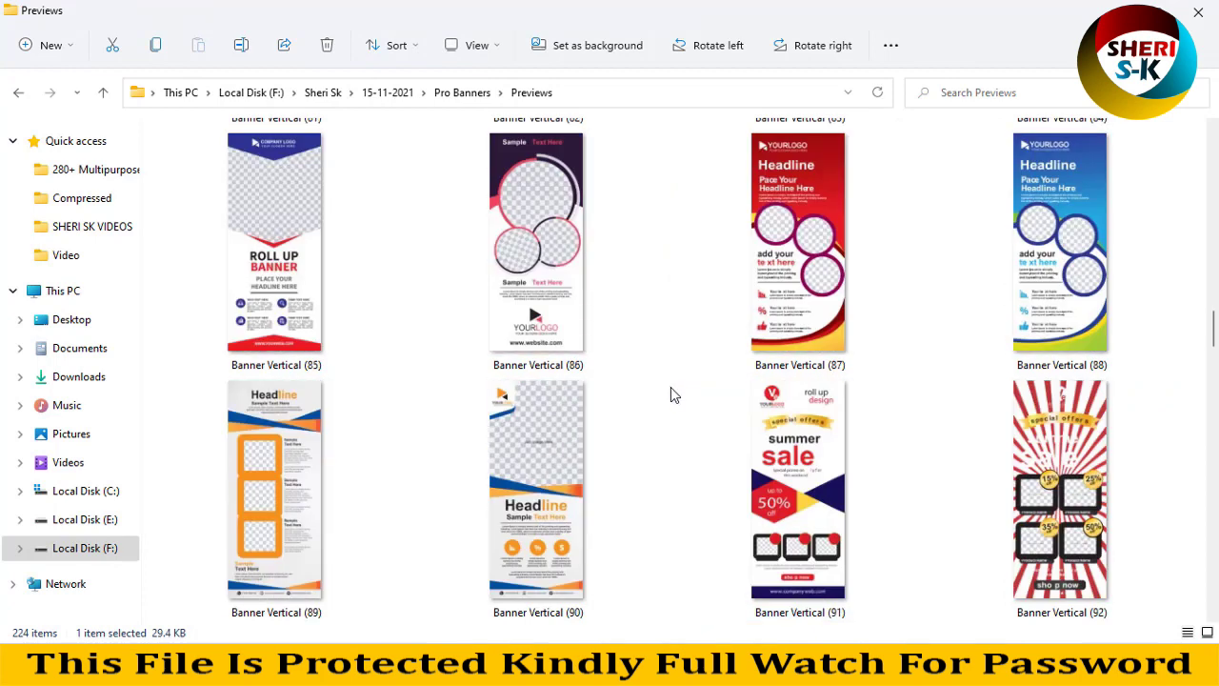
scroll(597, 345, down, 13)
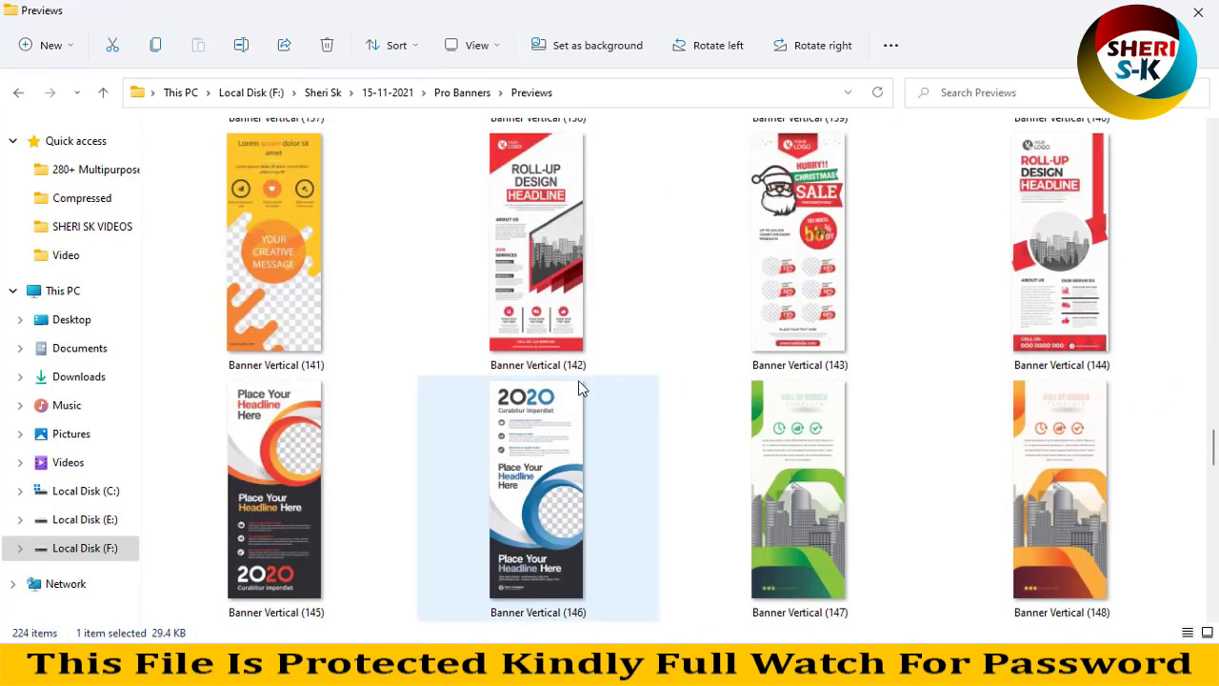
scroll(732, 267, down, 14)
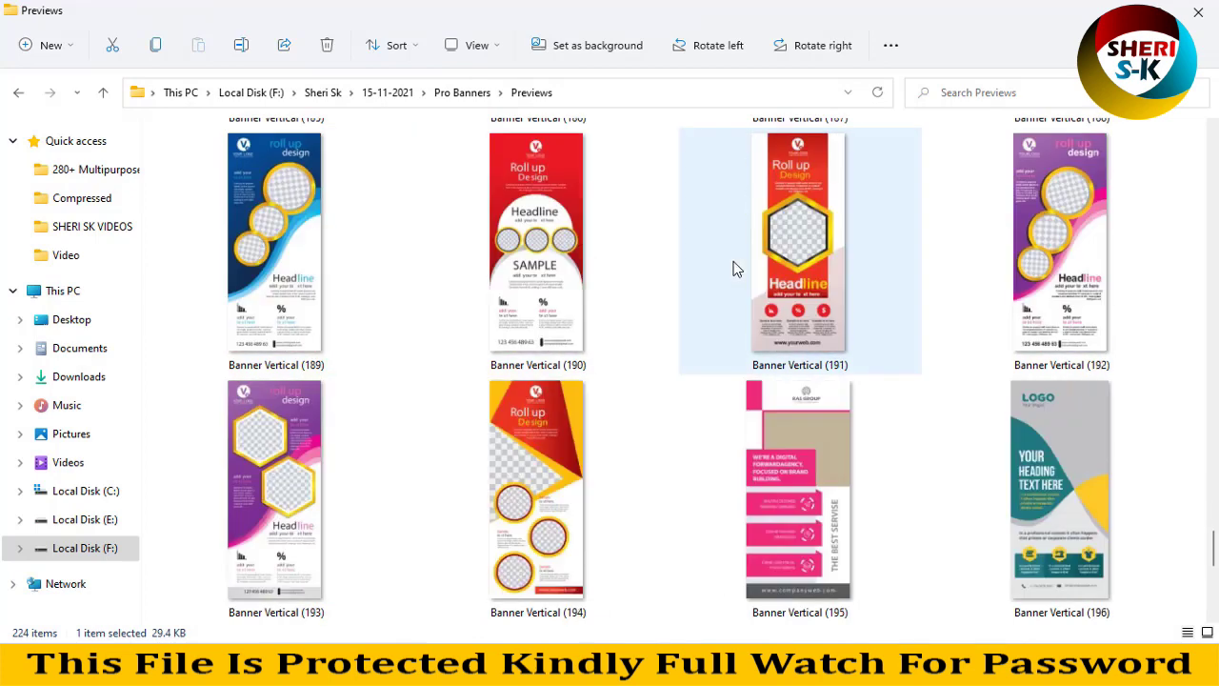
Step: Go back to Pro Banners, open Vertical Banners, and select Banner Vertical (139).cdr
click(18, 92)
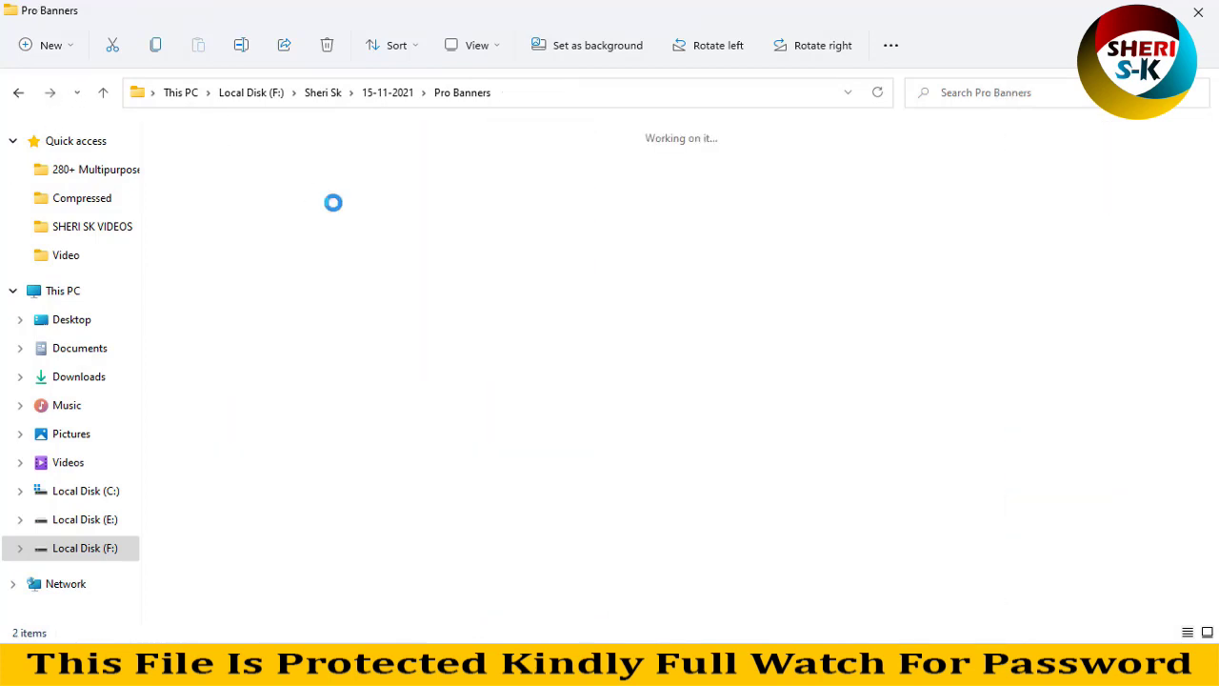
double_click(508, 207)
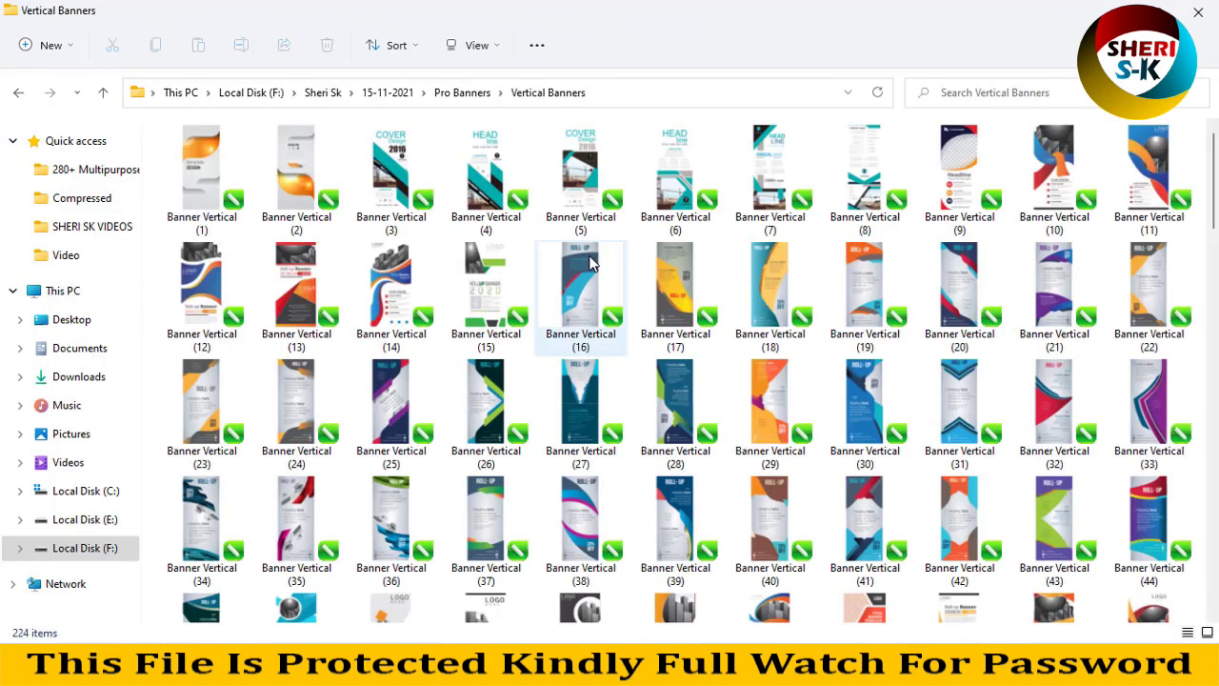
scroll(590, 263, down, 5)
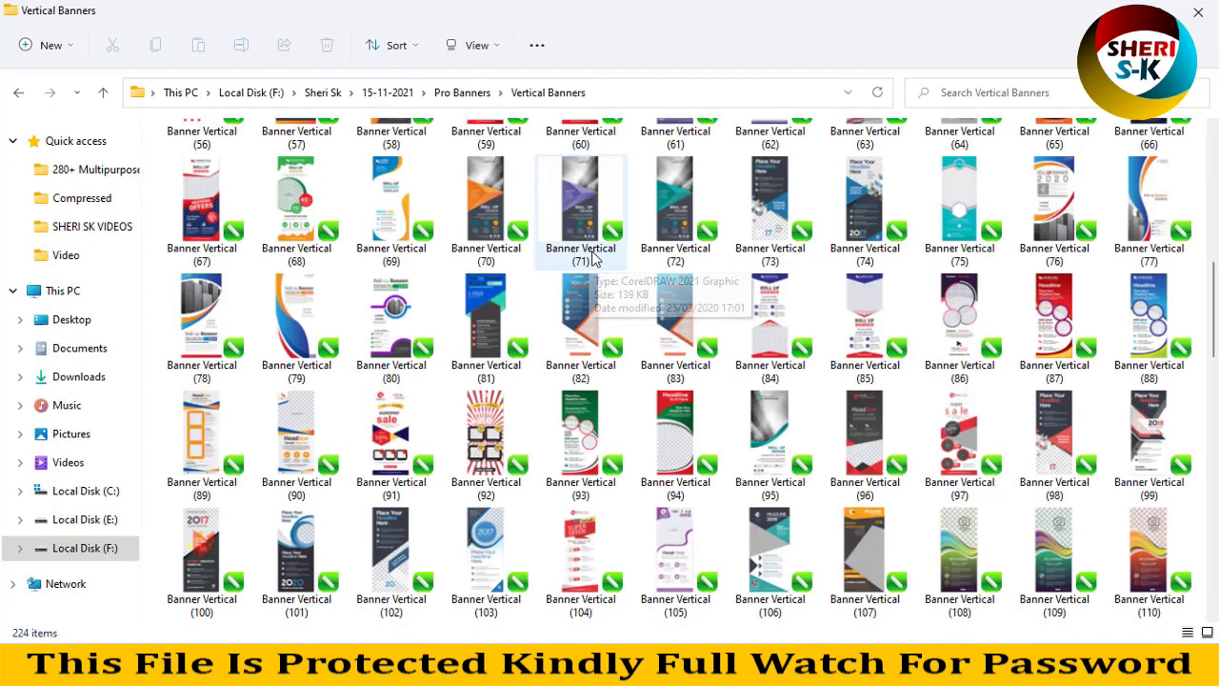
scroll(593, 259, down, 3)
scroll(592, 257, down, 3)
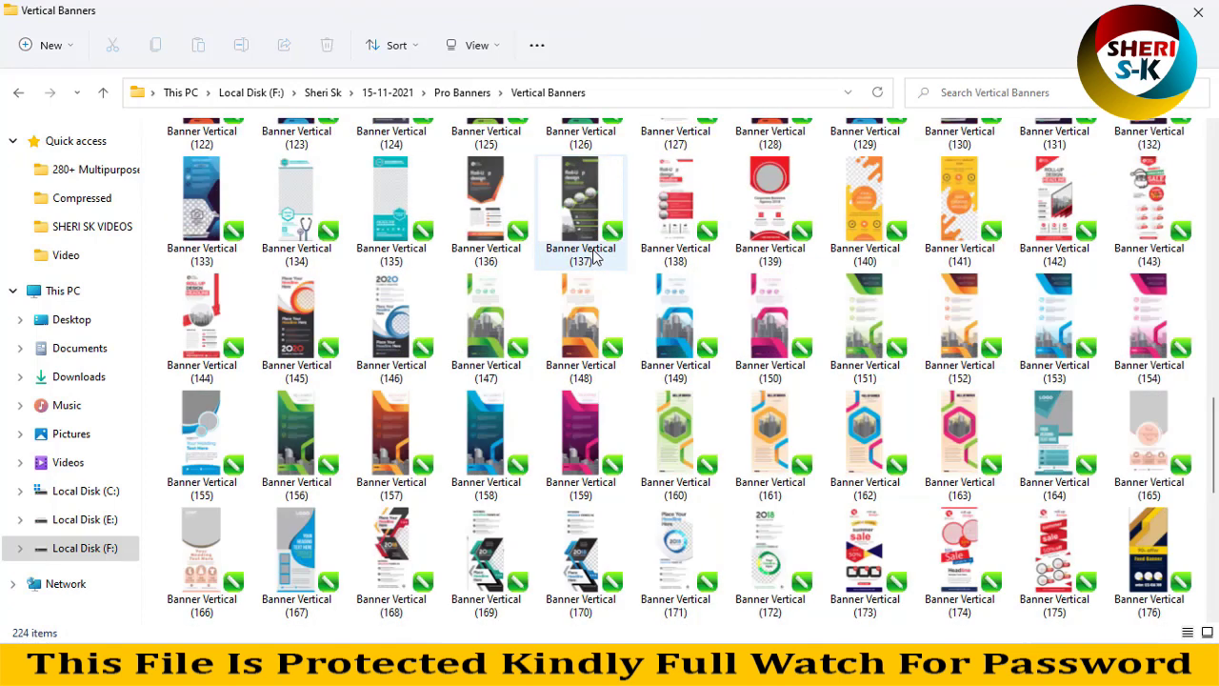
scroll(592, 255, down, 5)
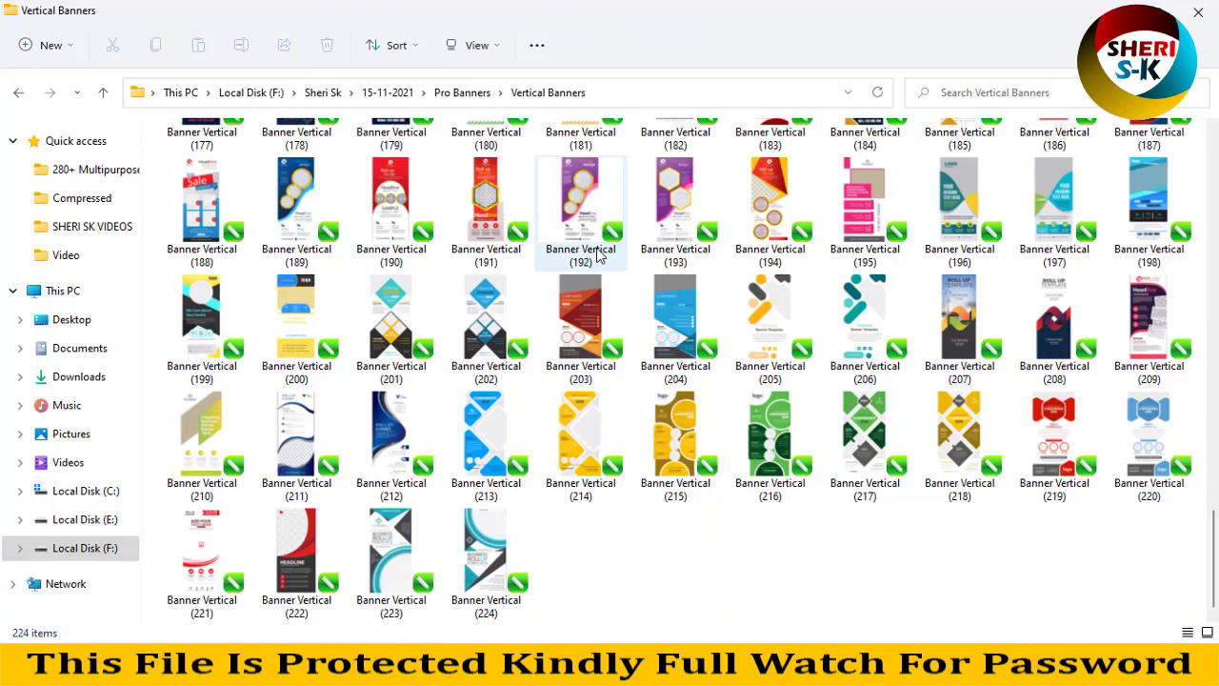
scroll(598, 253, up, 5)
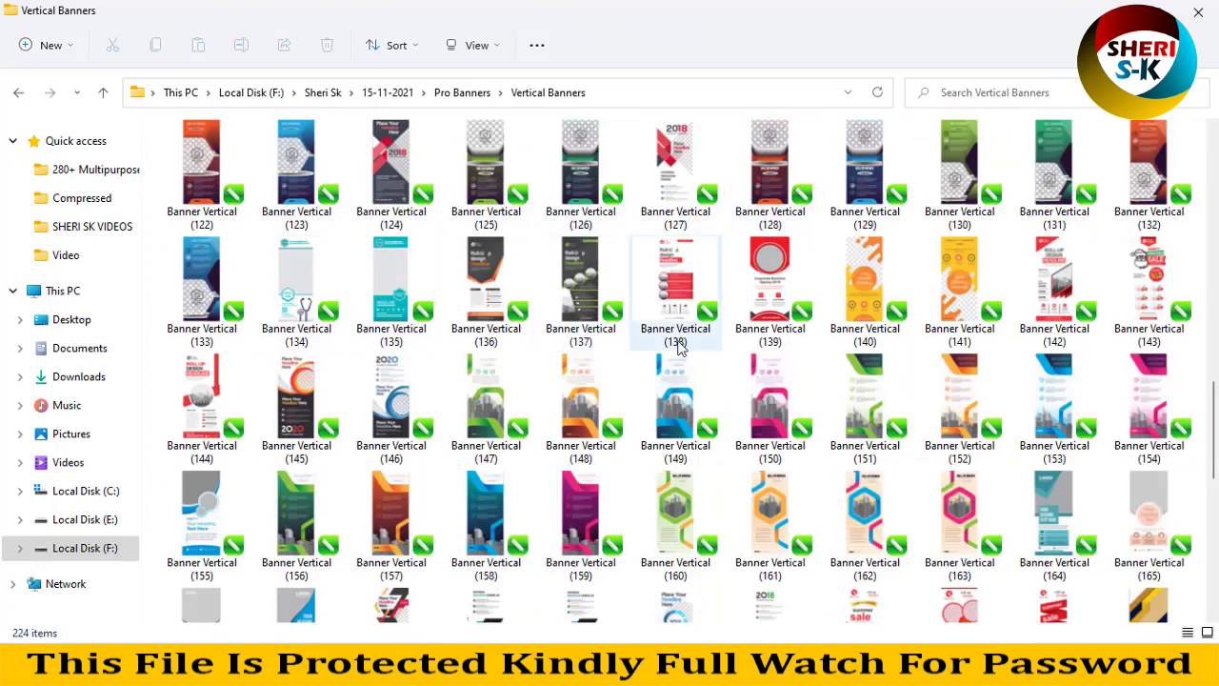
click(862, 276)
click(766, 278)
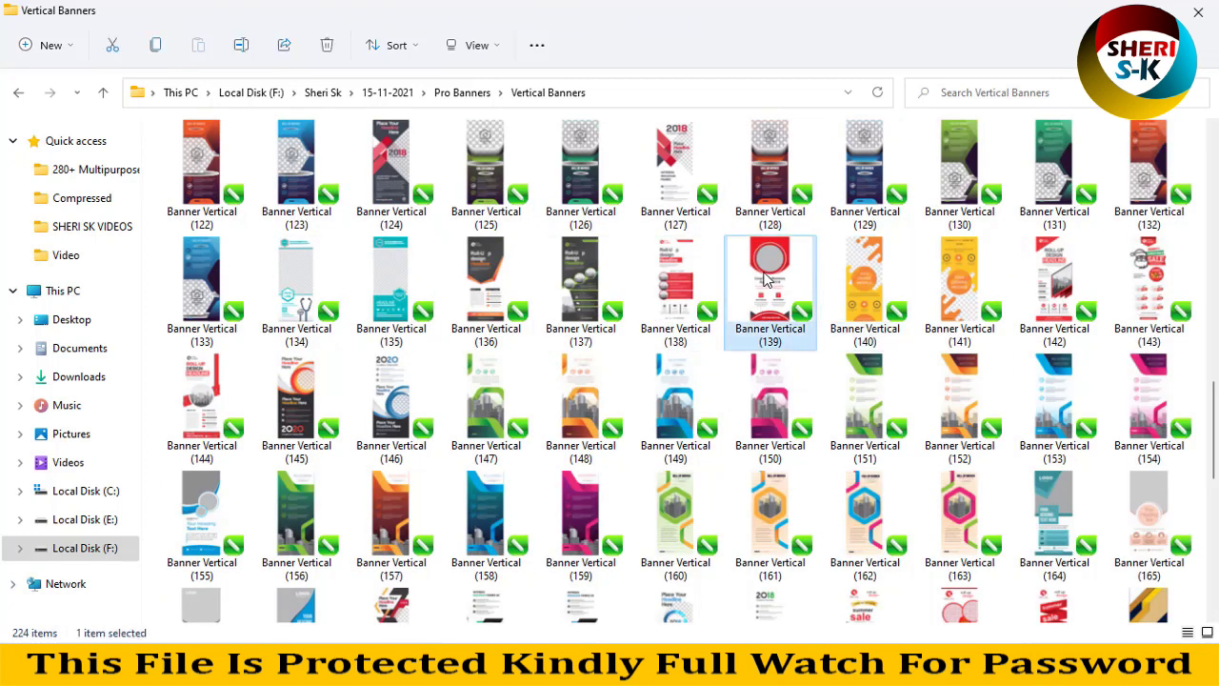
Step: Open Banner Vertical (139).cdr in CorelDRAW and ungroup the whole banner
double_click(769, 270)
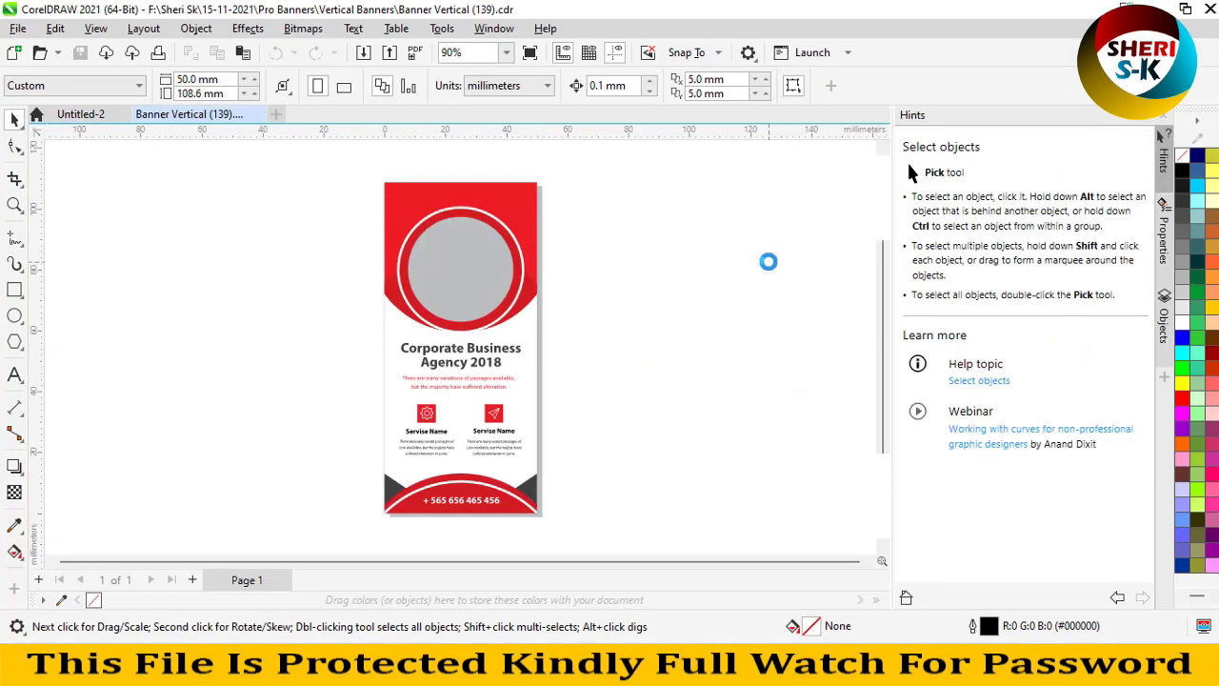
click(494, 197)
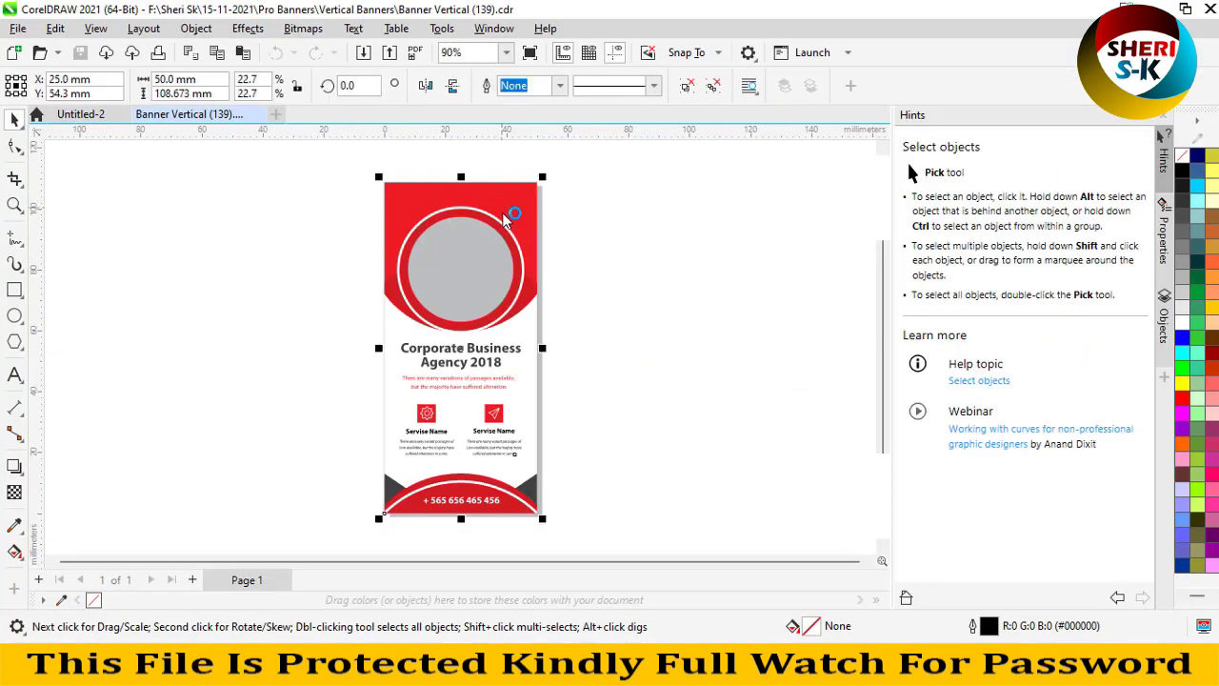
scroll(454, 253, up, 1)
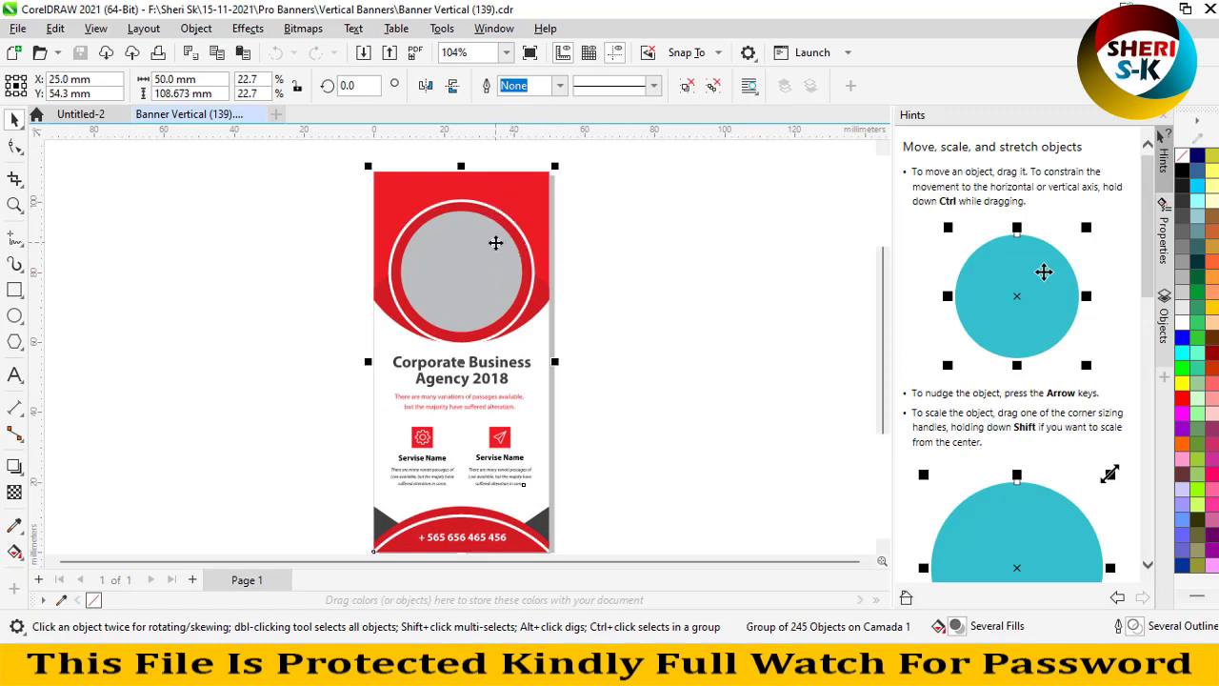
click(686, 88)
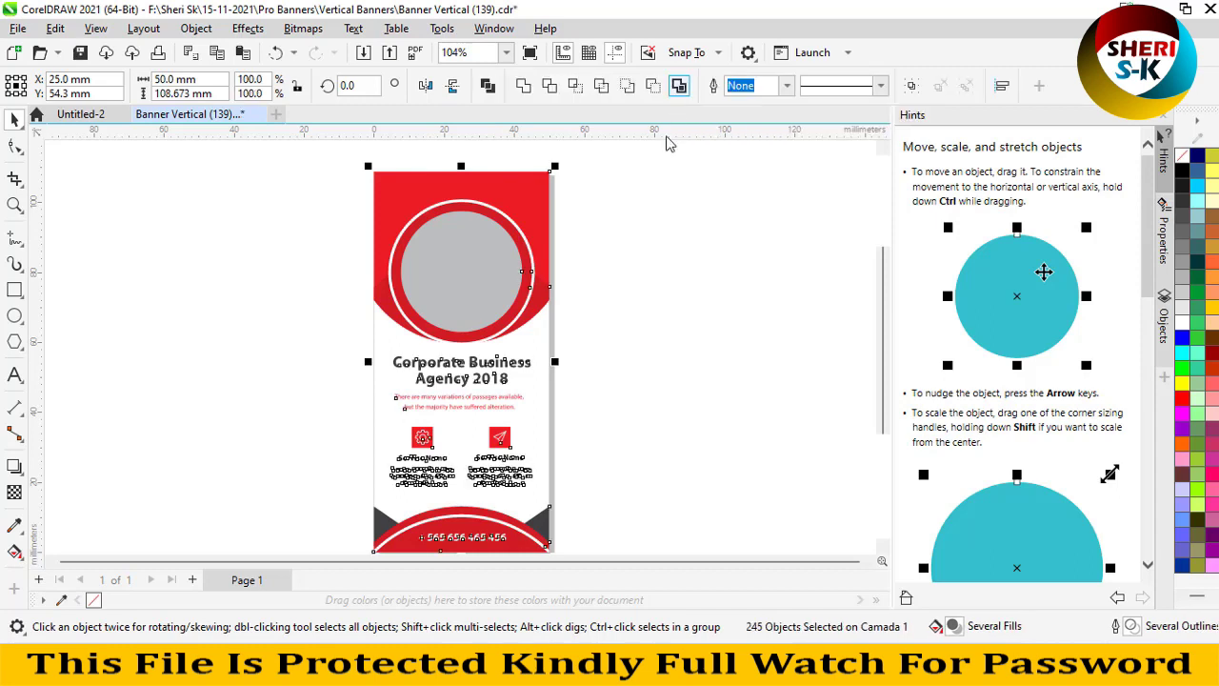
click(645, 239)
Step: Change the red top curve's fill to cyan (#00CCFF)
click(521, 189)
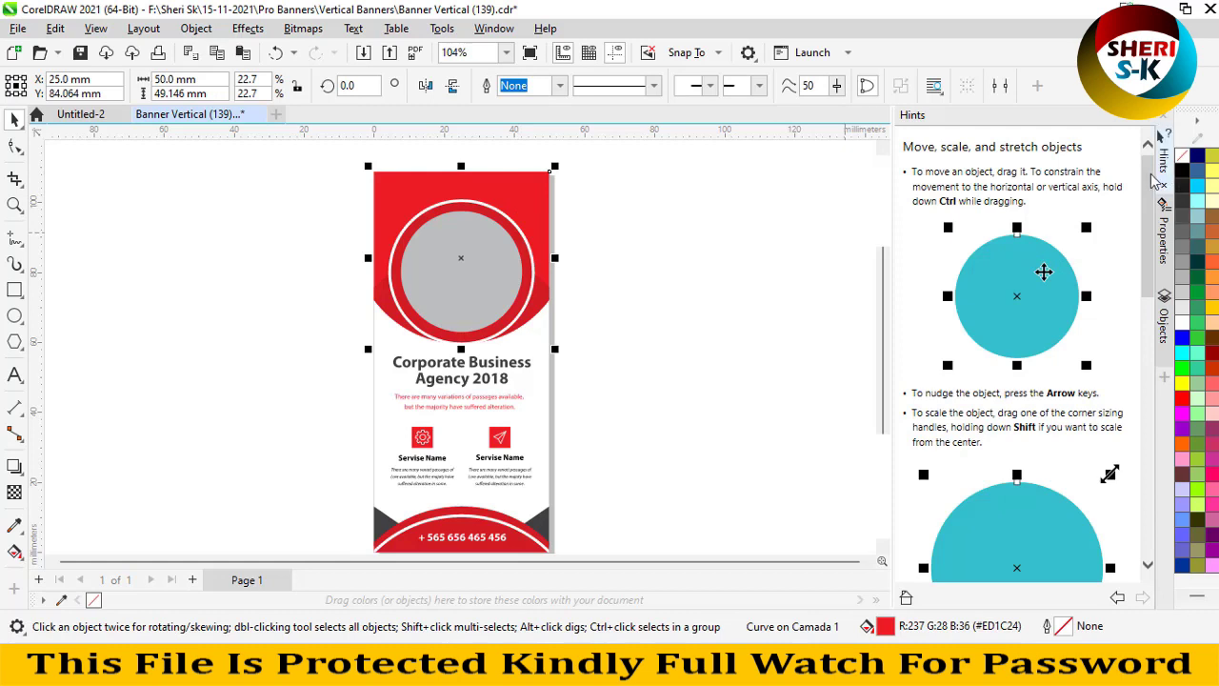
click(1198, 240)
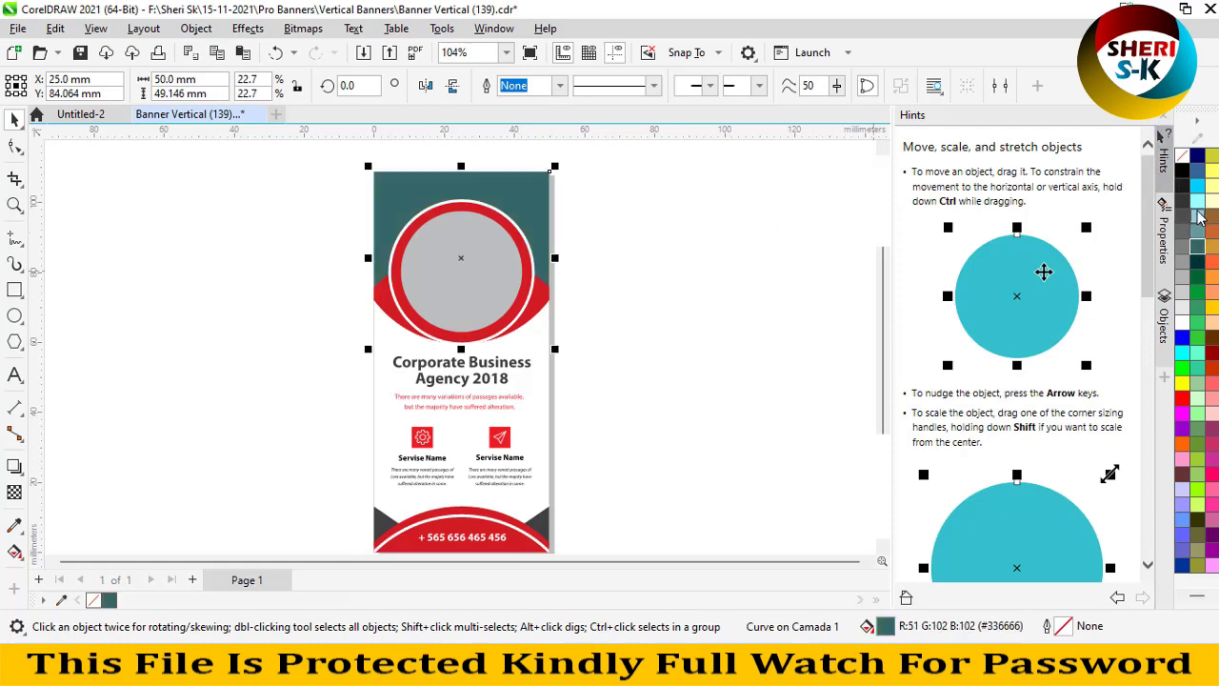
click(1198, 202)
click(1197, 186)
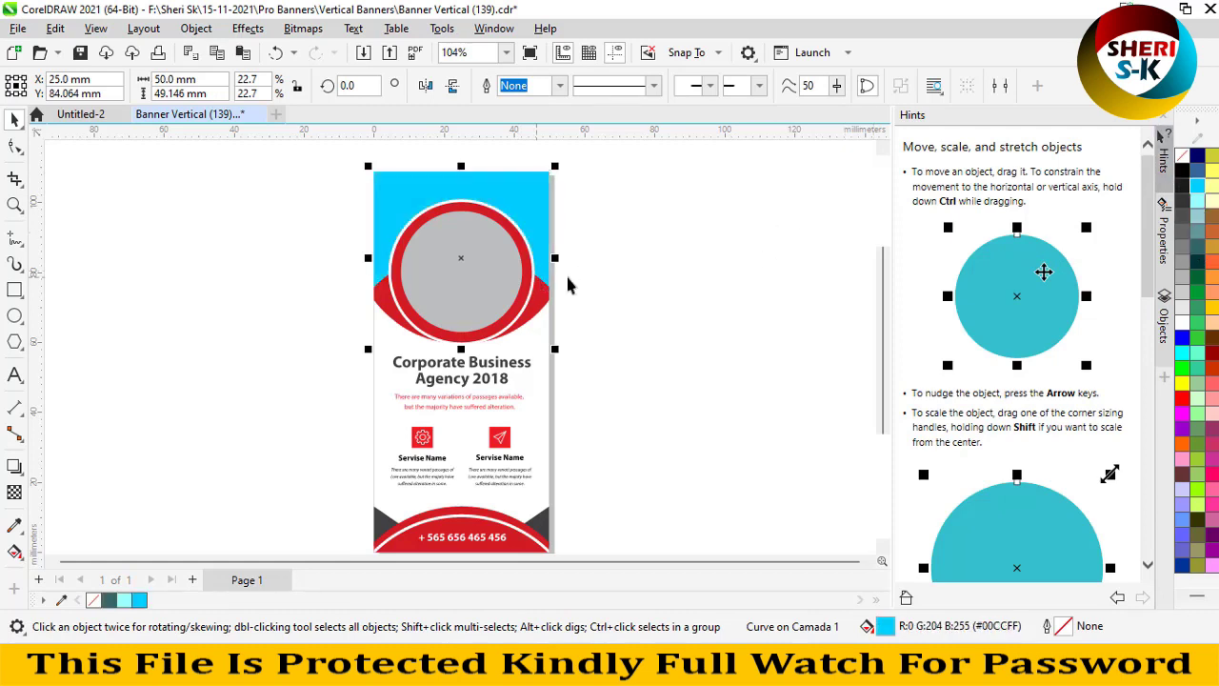
click(600, 280)
click(476, 281)
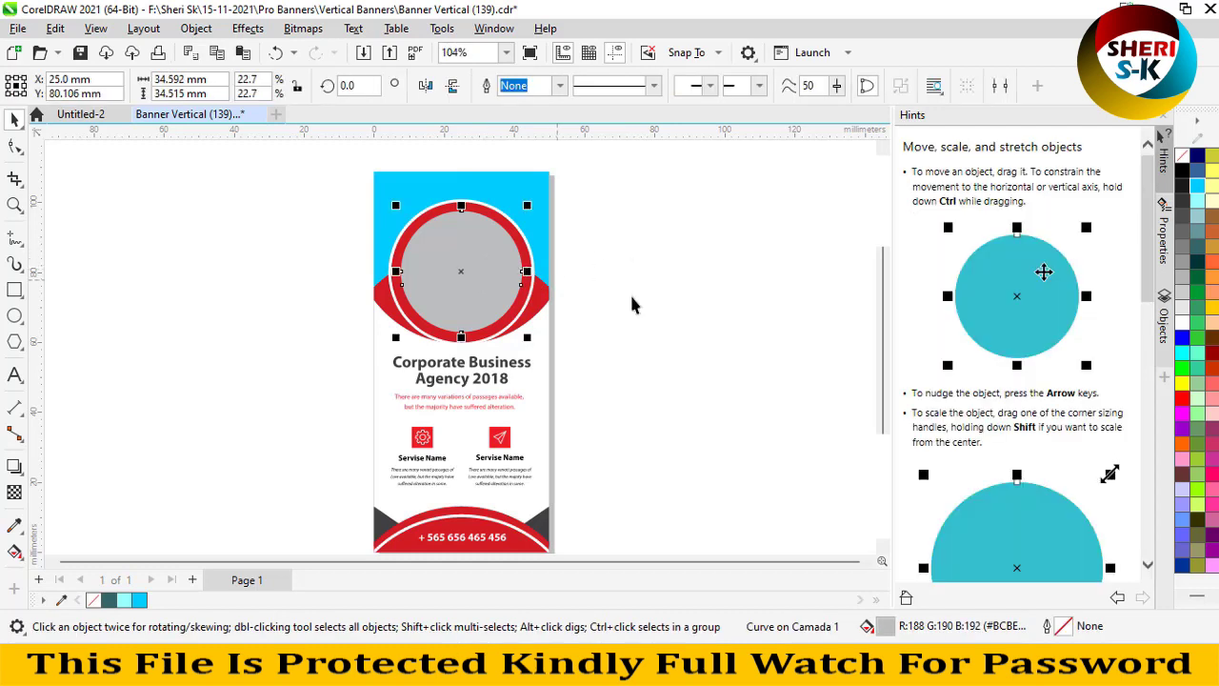
click(560, 269)
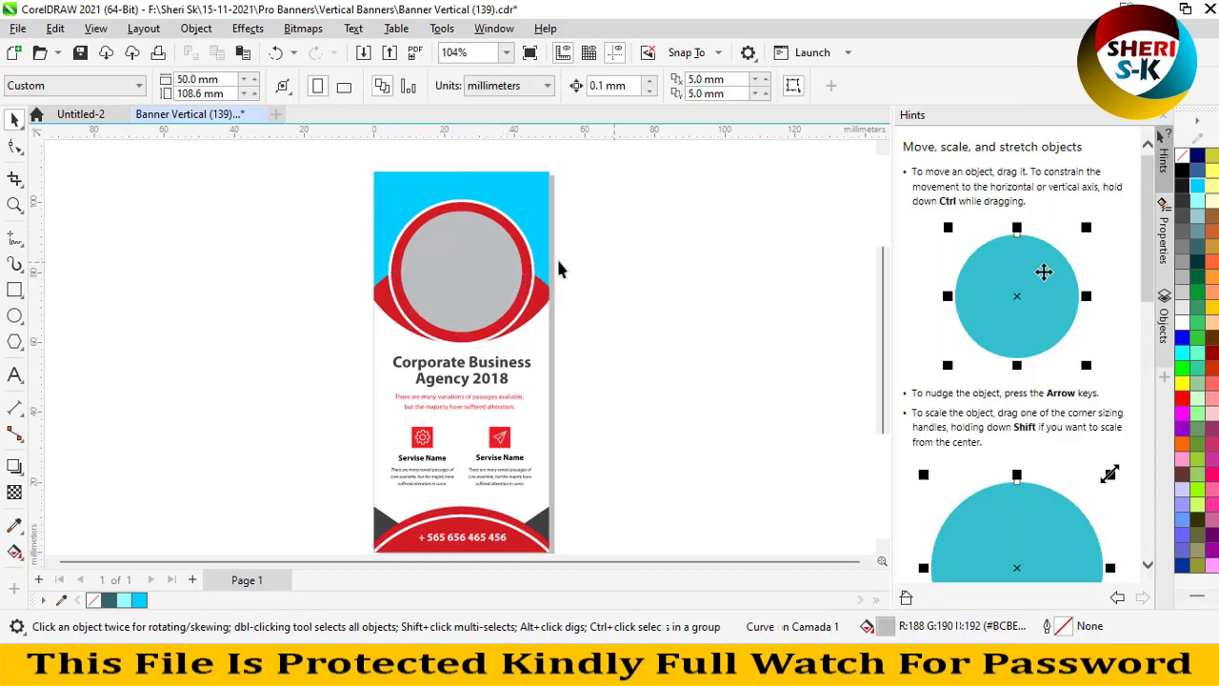
Step: Import asian-beauty-girl-photo-metal-mesh-fence-hd-wallpaper.jpg from the Girls folder
click(18, 29)
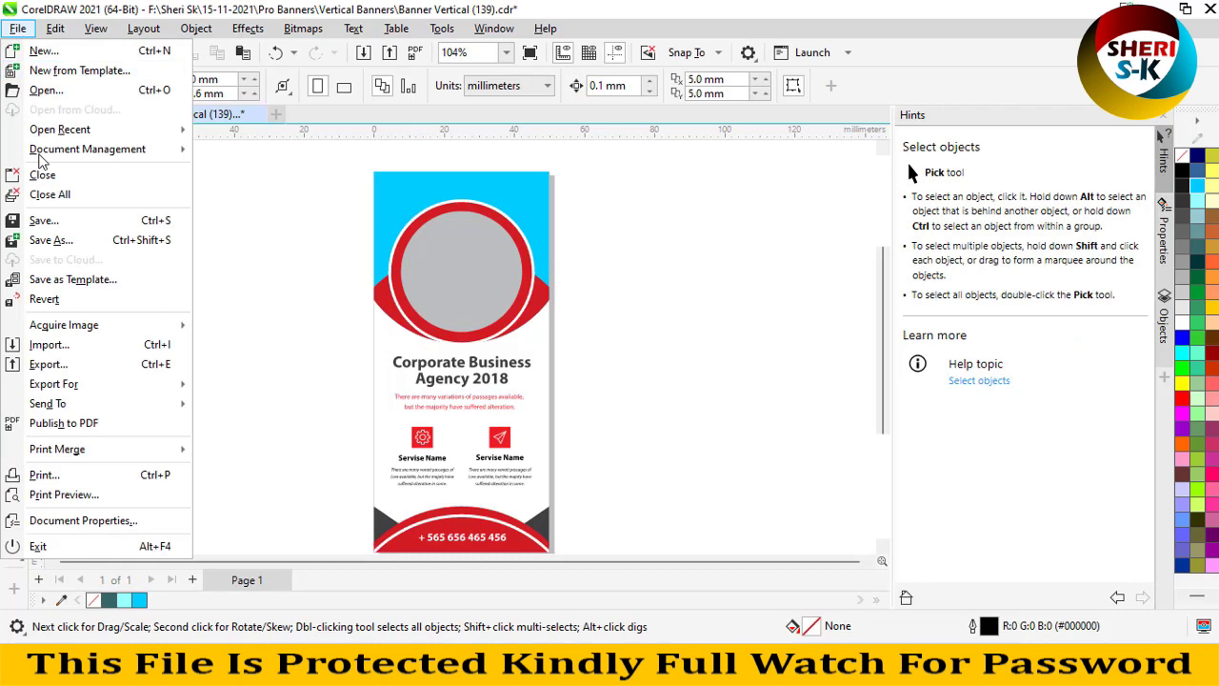
click(93, 347)
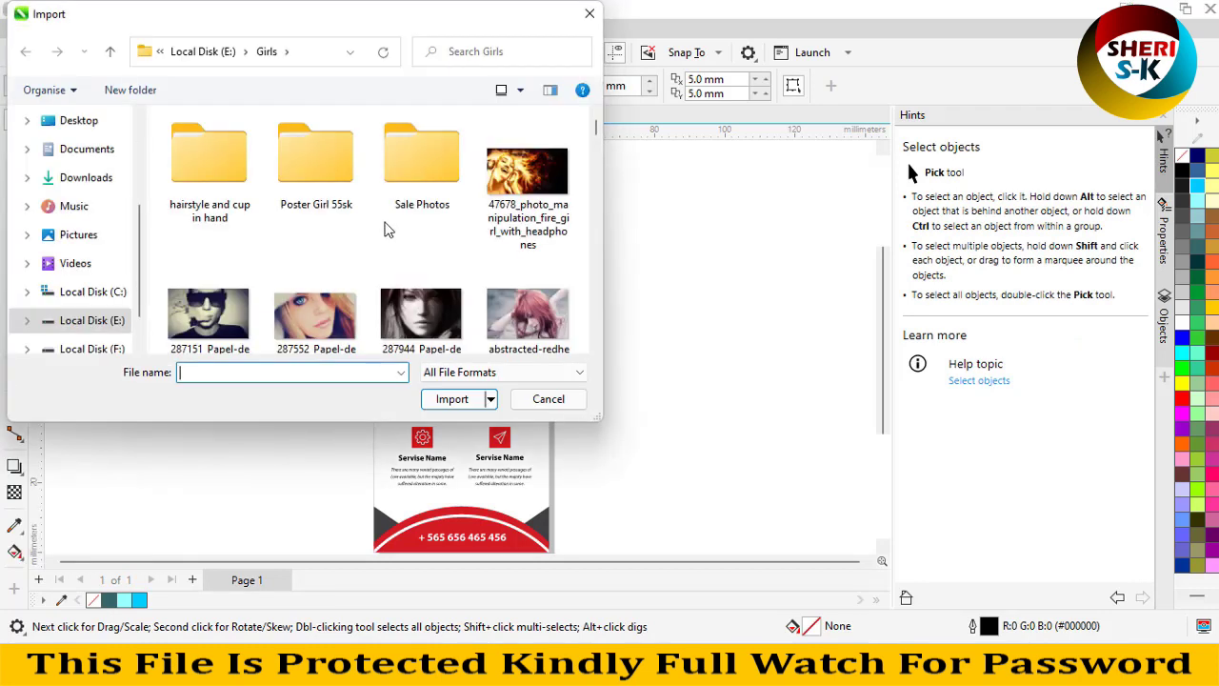
scroll(365, 328, down, 3)
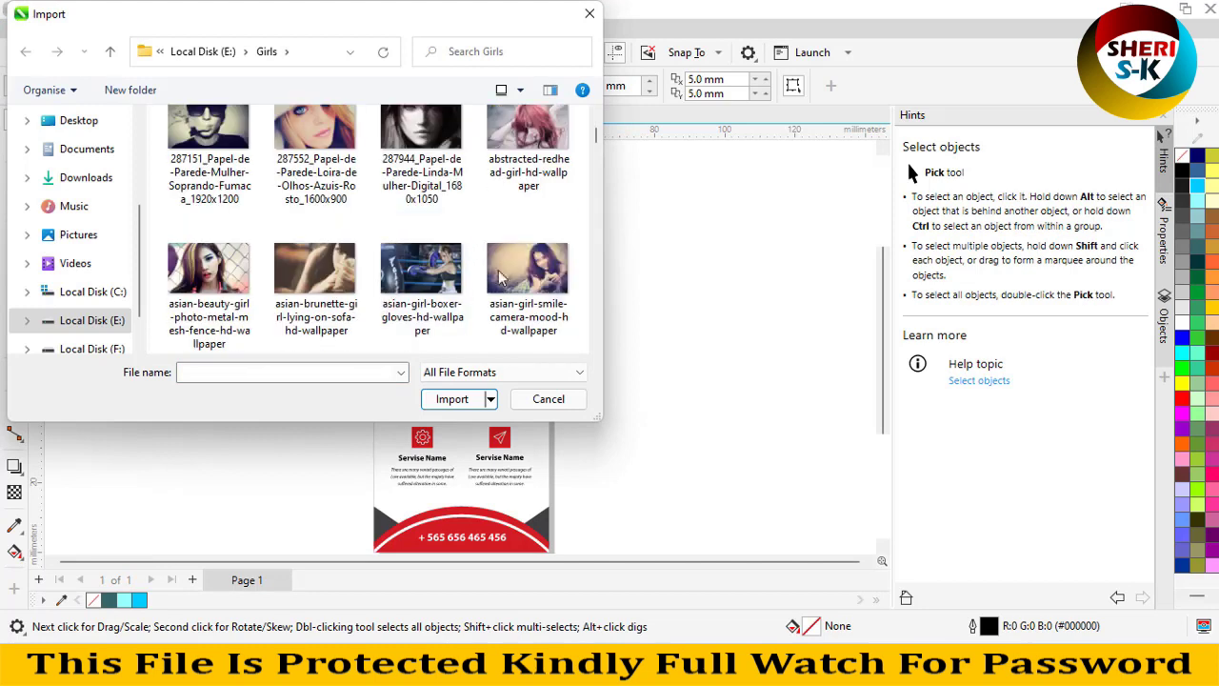
click(207, 272)
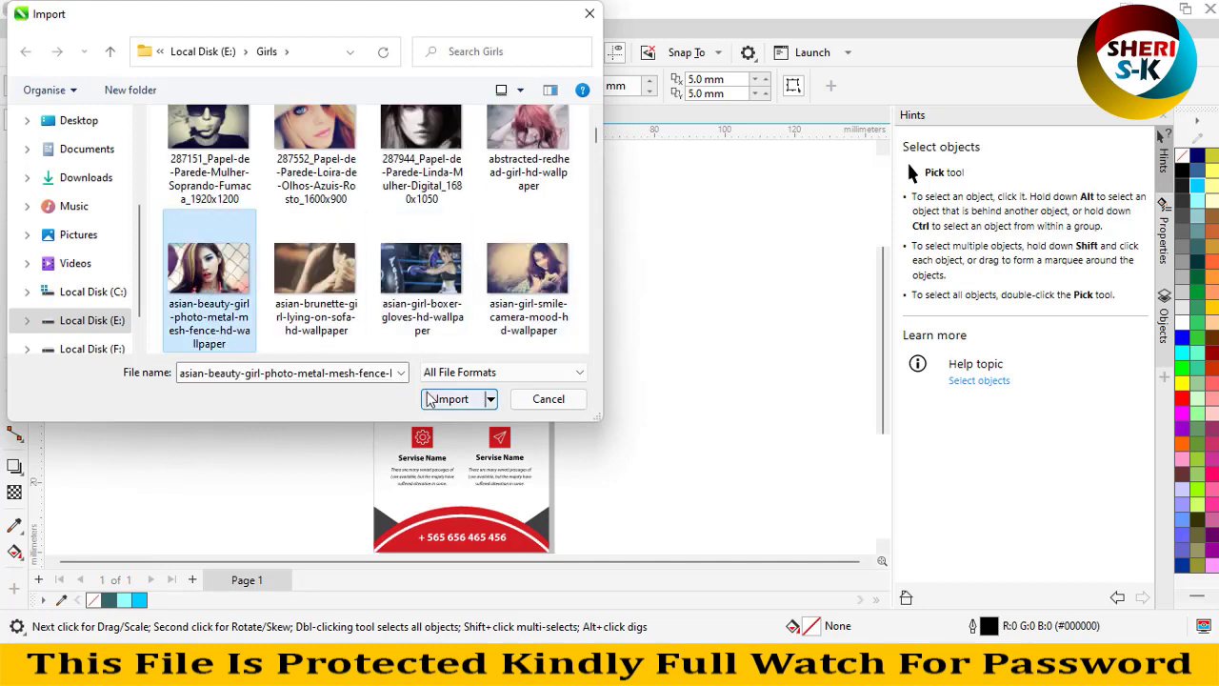
click(452, 398)
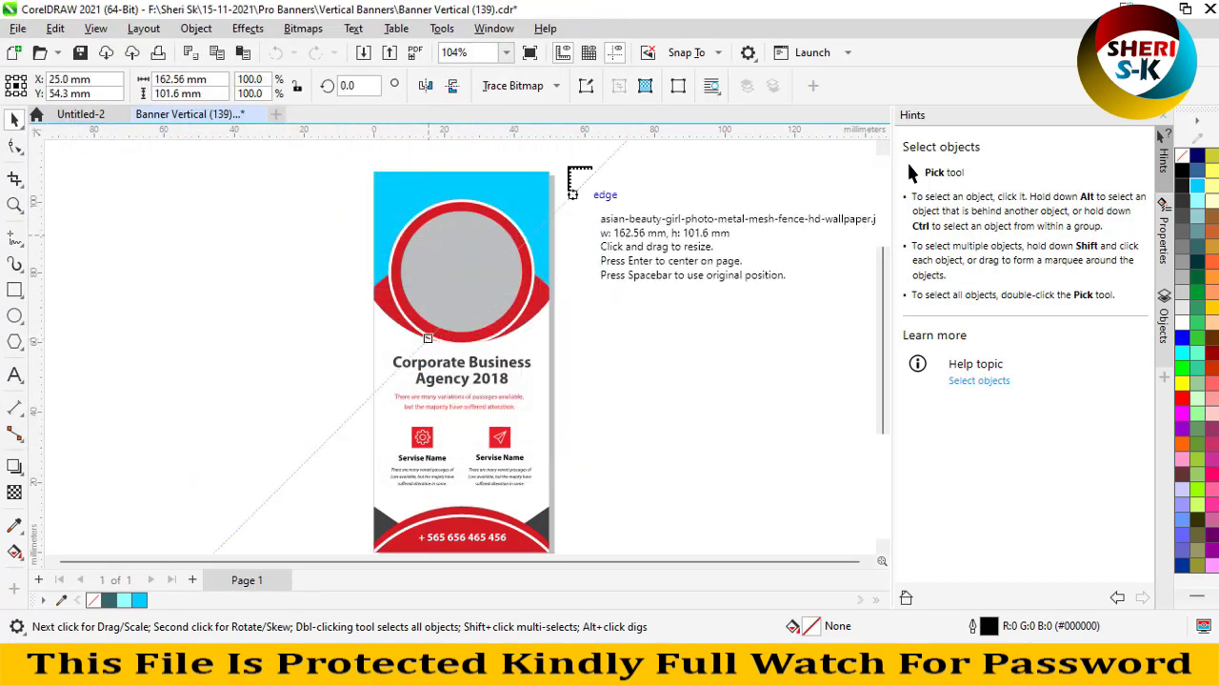
Step: Place the imported photo on the canvas and PowerClip it inside the grey circle
click(602, 219)
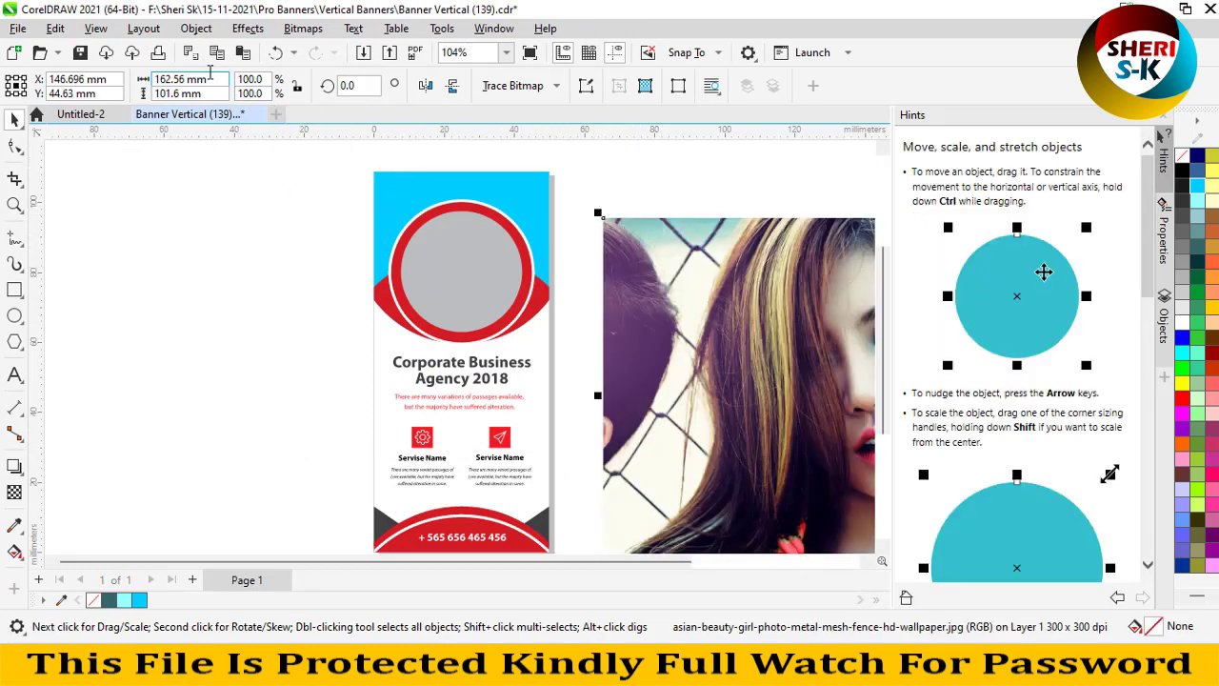
click(198, 37)
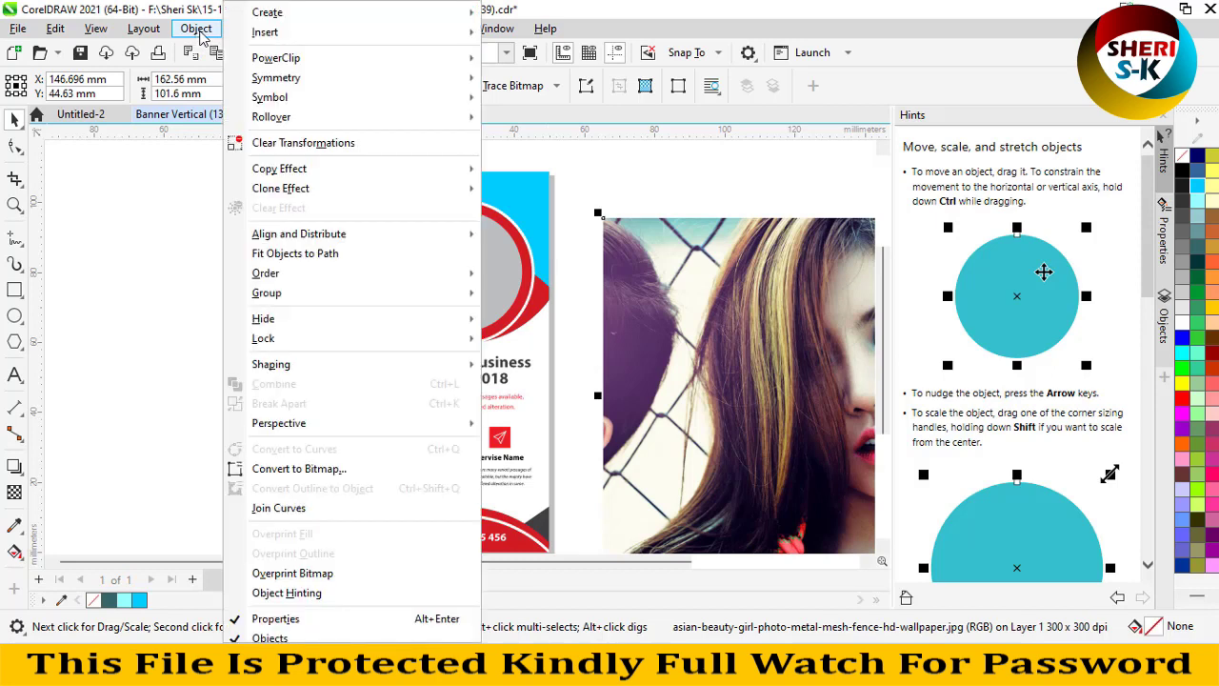
mouse_move(274, 63)
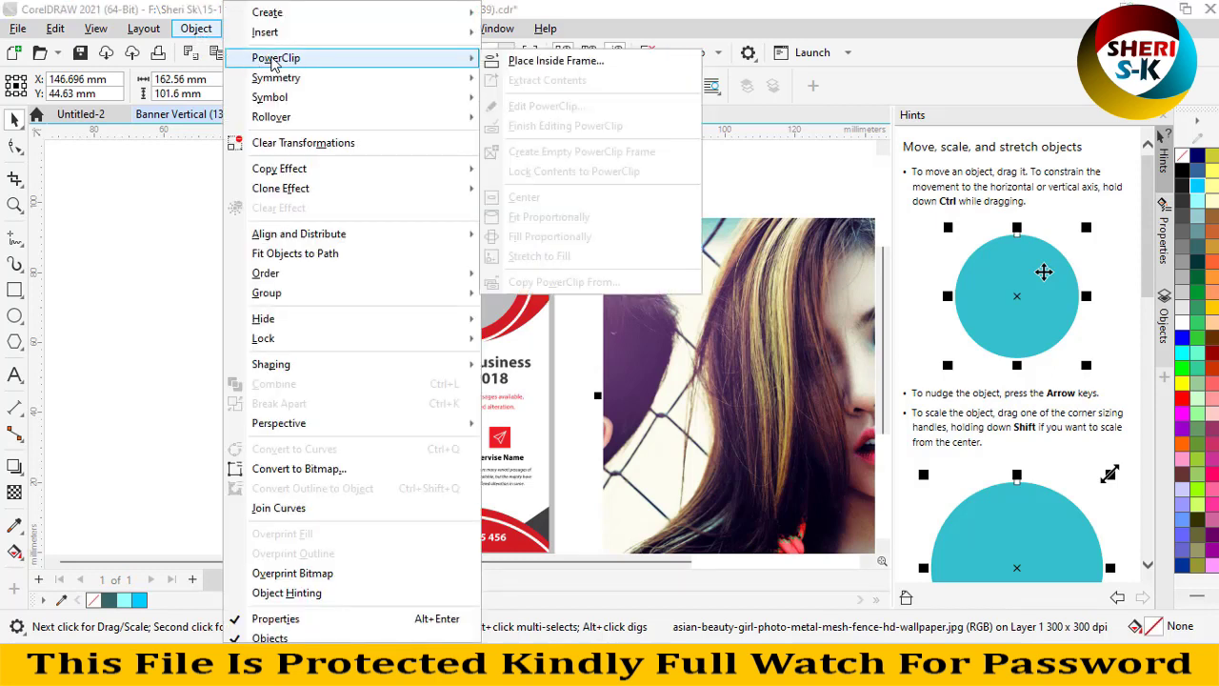
click(562, 61)
click(433, 275)
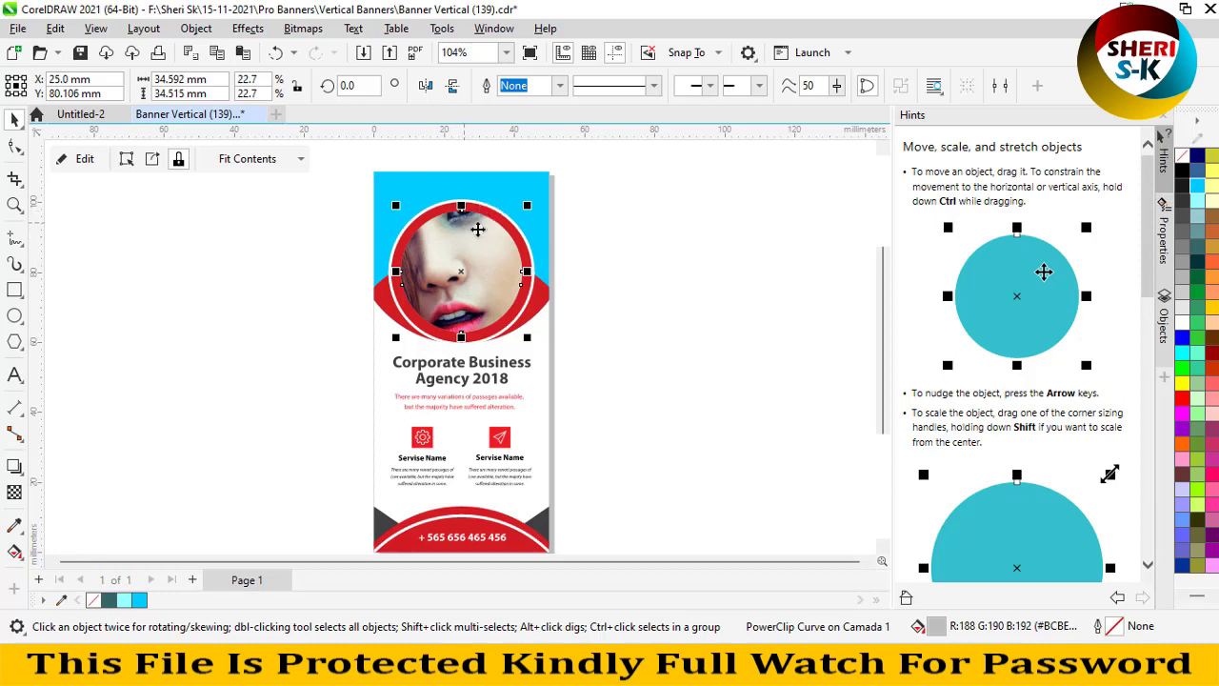
Step: Edit the PowerClip, shrinking the photo to about a third and moving it over the circle
click(196, 30)
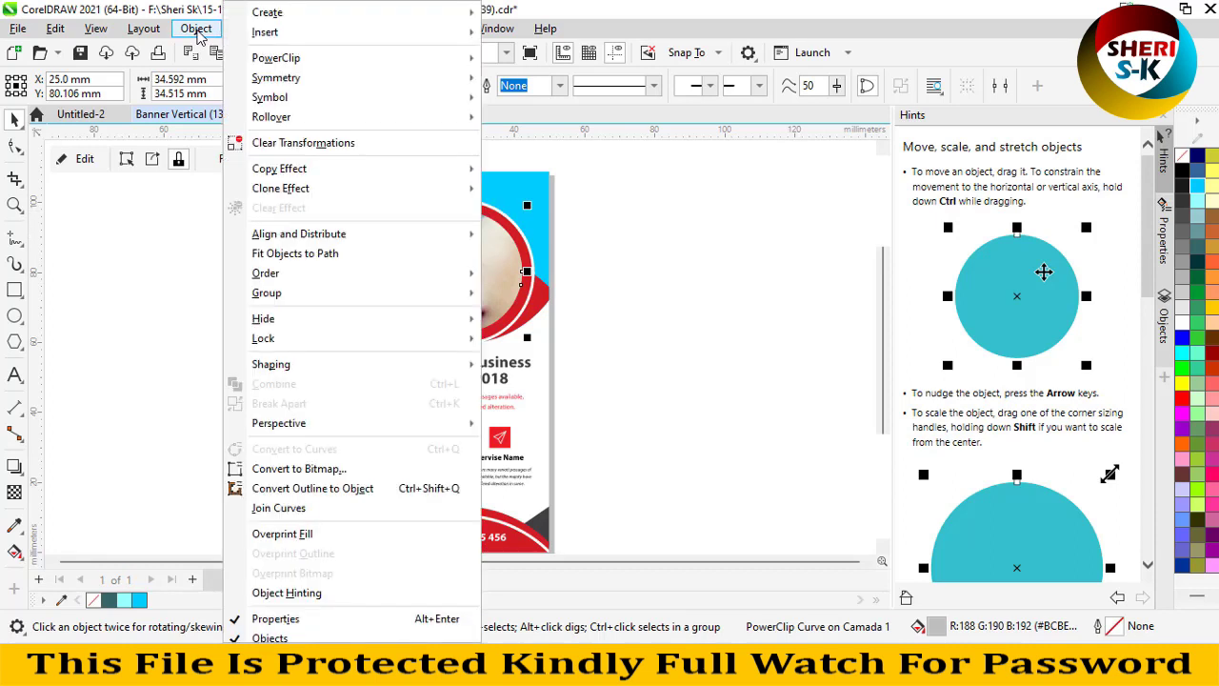
mouse_move(286, 59)
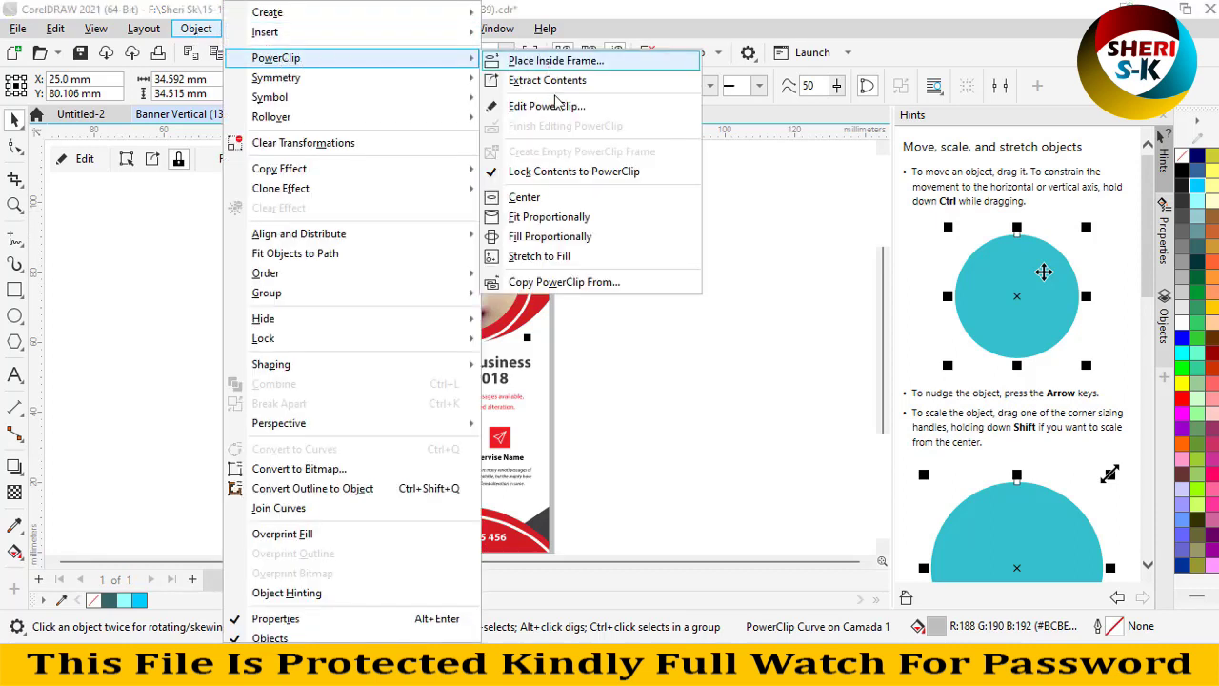
click(545, 107)
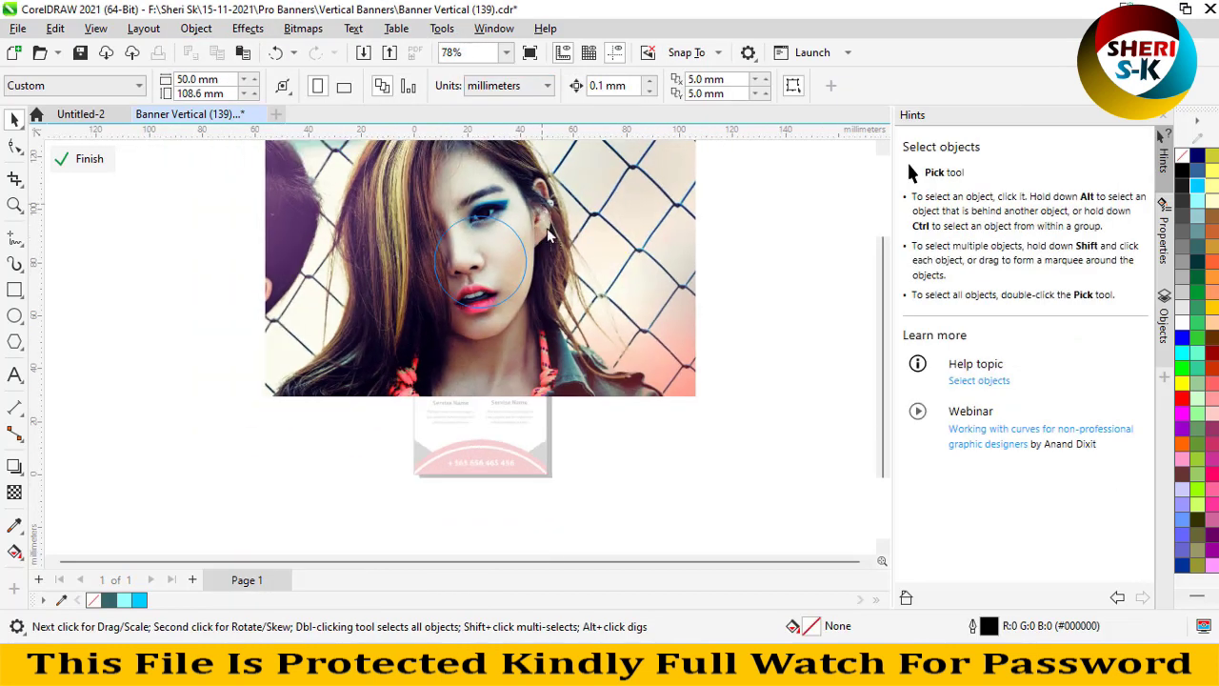
drag(548, 237, 550, 275)
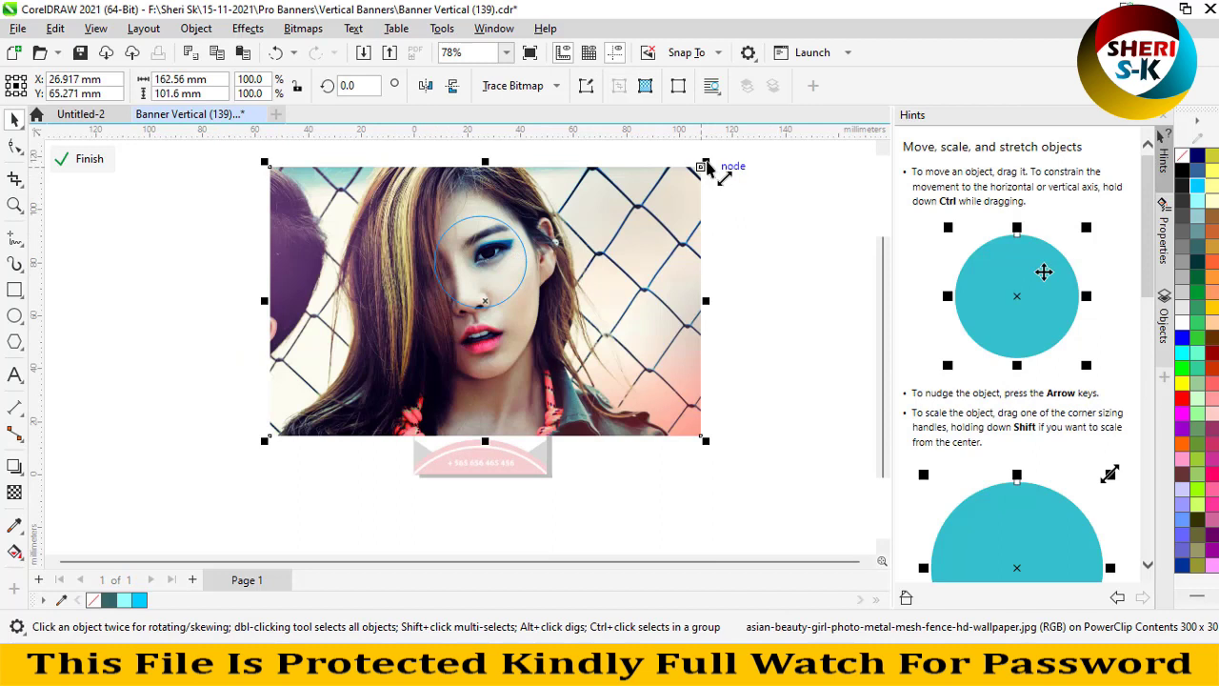
drag(705, 169, 539, 253)
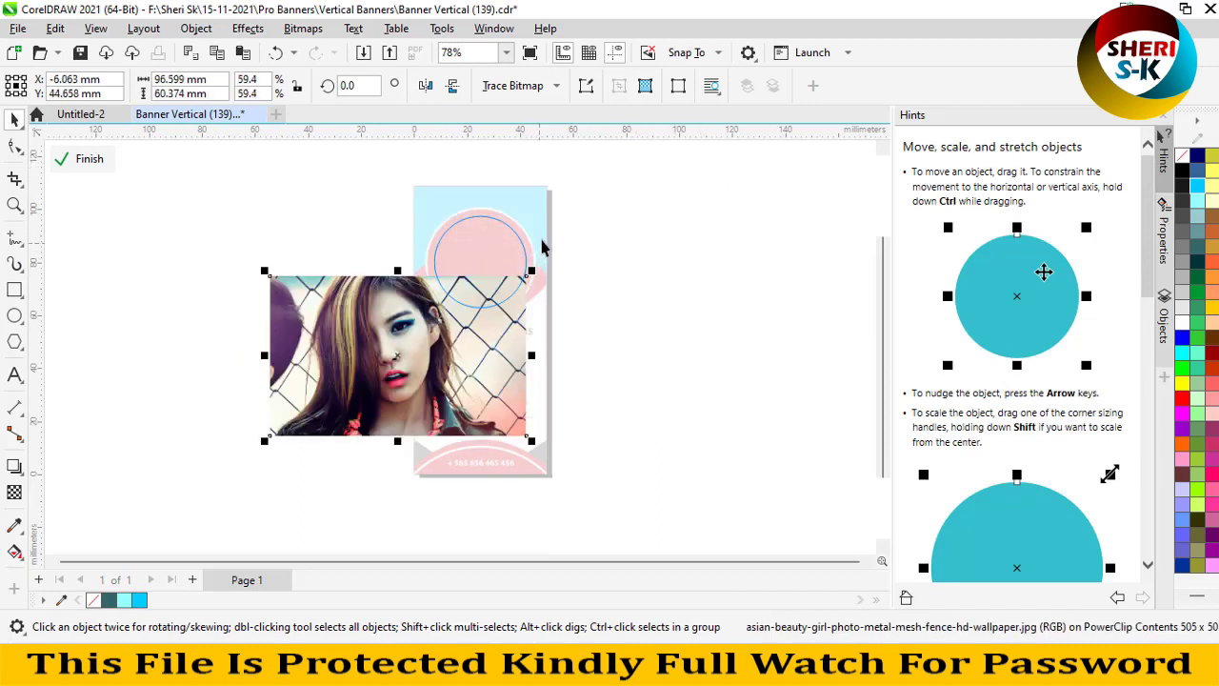
drag(391, 336, 461, 245)
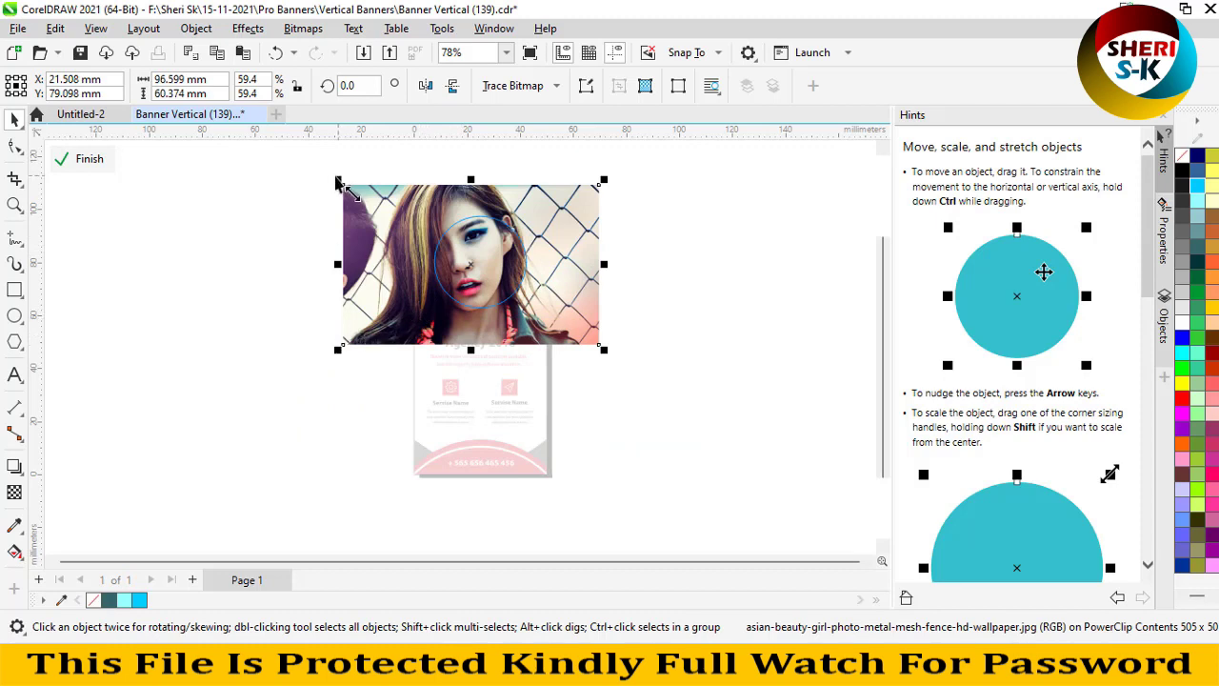
drag(338, 182, 397, 217)
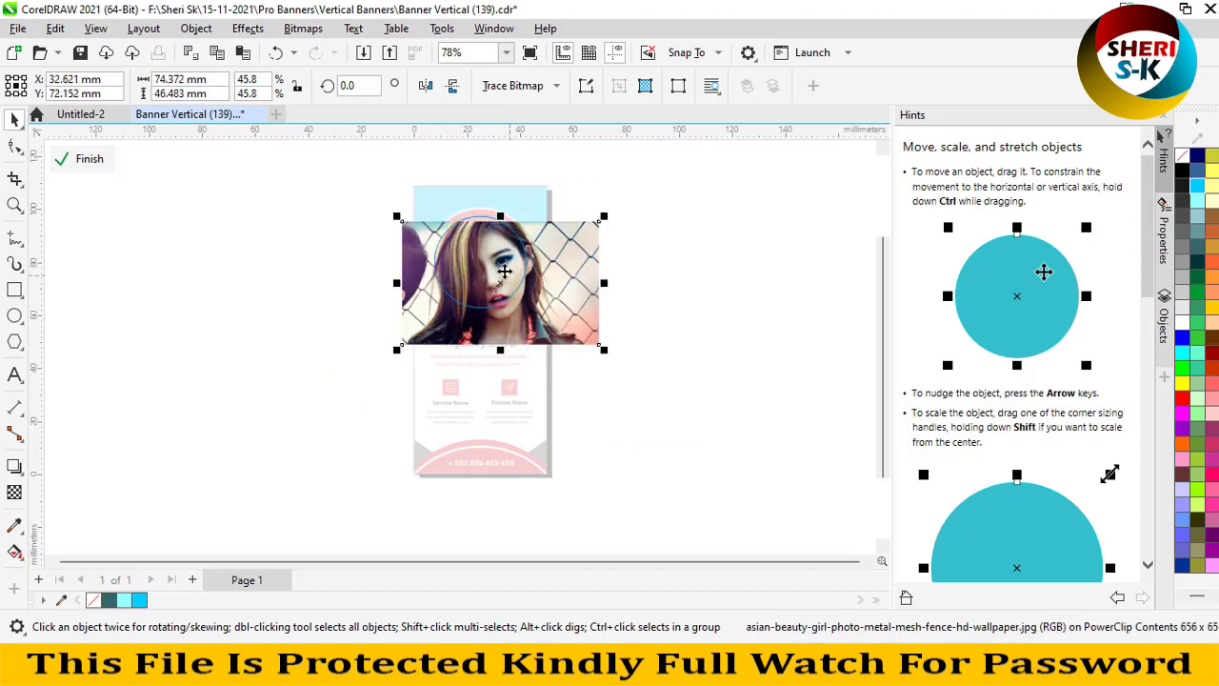
drag(505, 271, 480, 257)
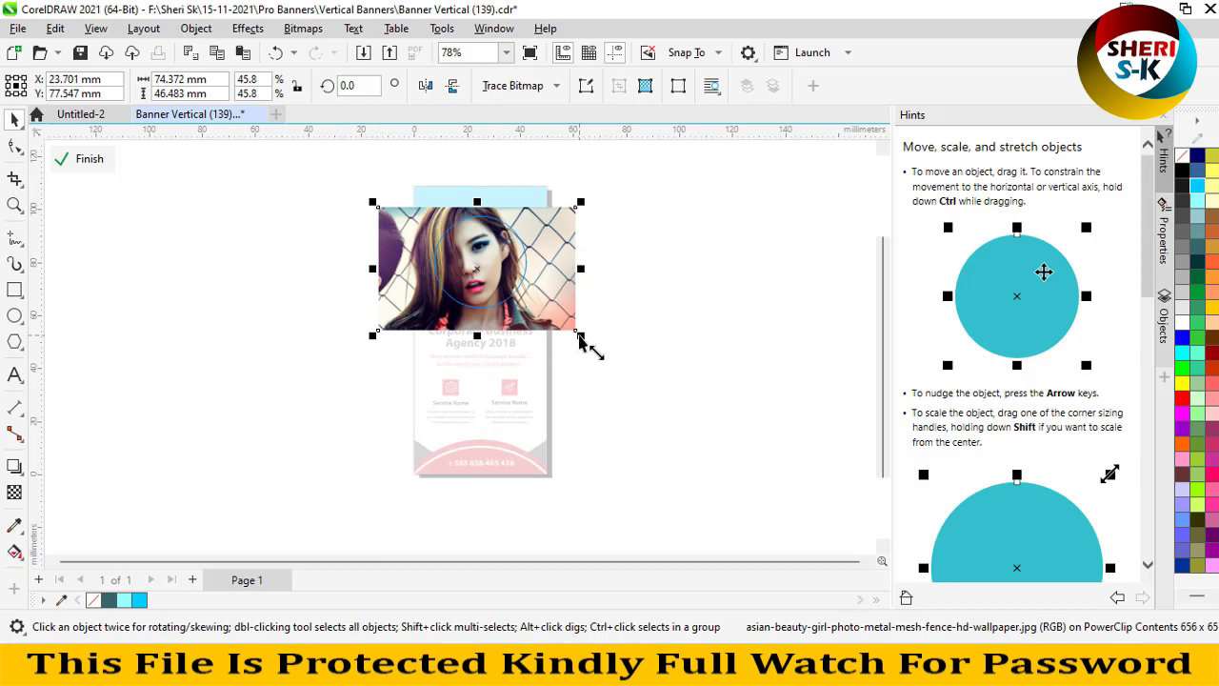
drag(580, 335, 527, 300)
drag(459, 244, 492, 244)
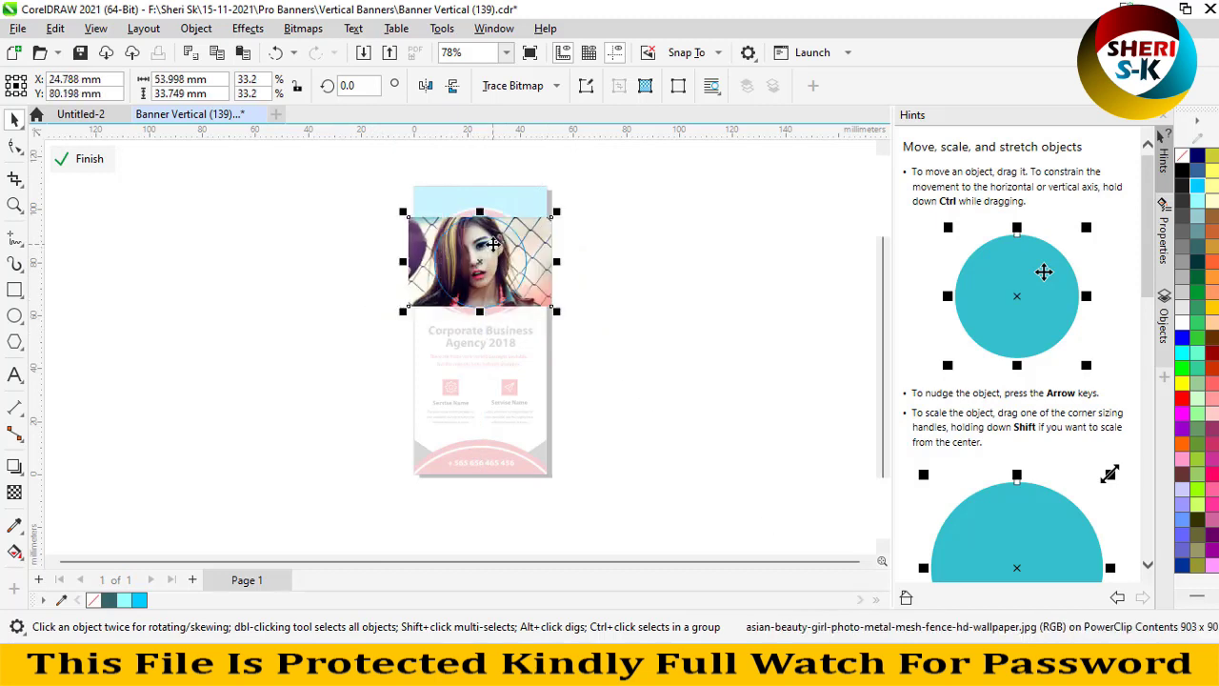
Step: Fine-tune the photo, enlarging it slightly and nudging it so the face fills the circle
click(562, 211)
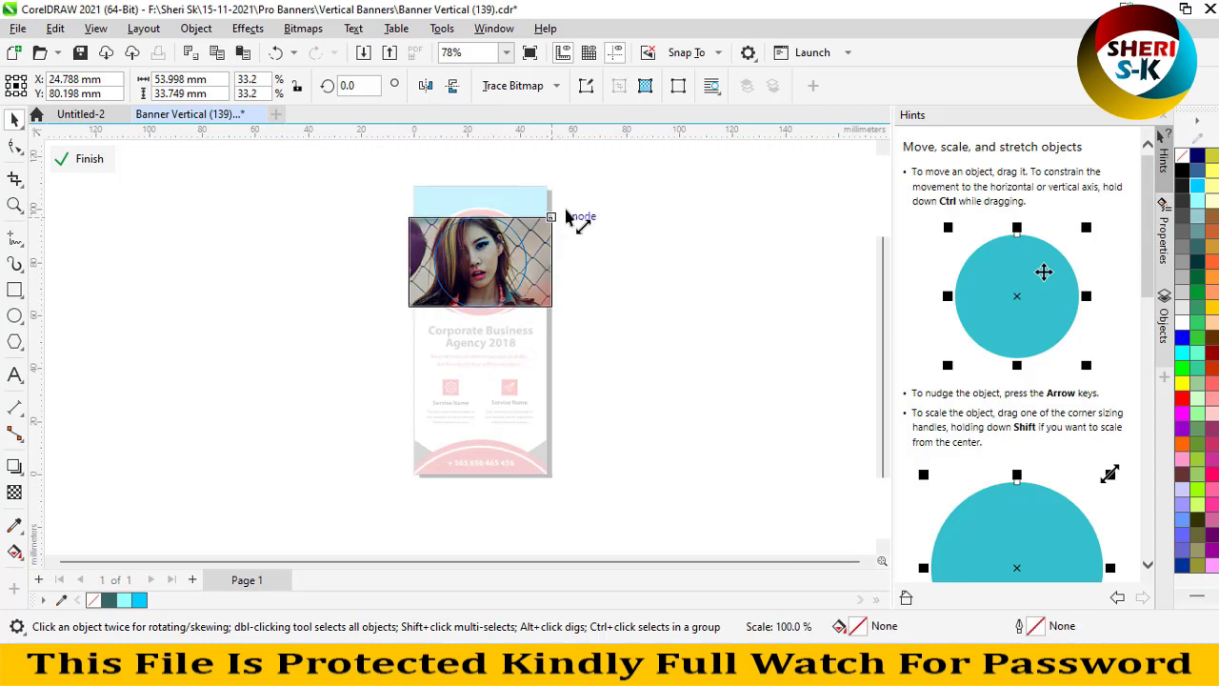
click(496, 260)
click(402, 214)
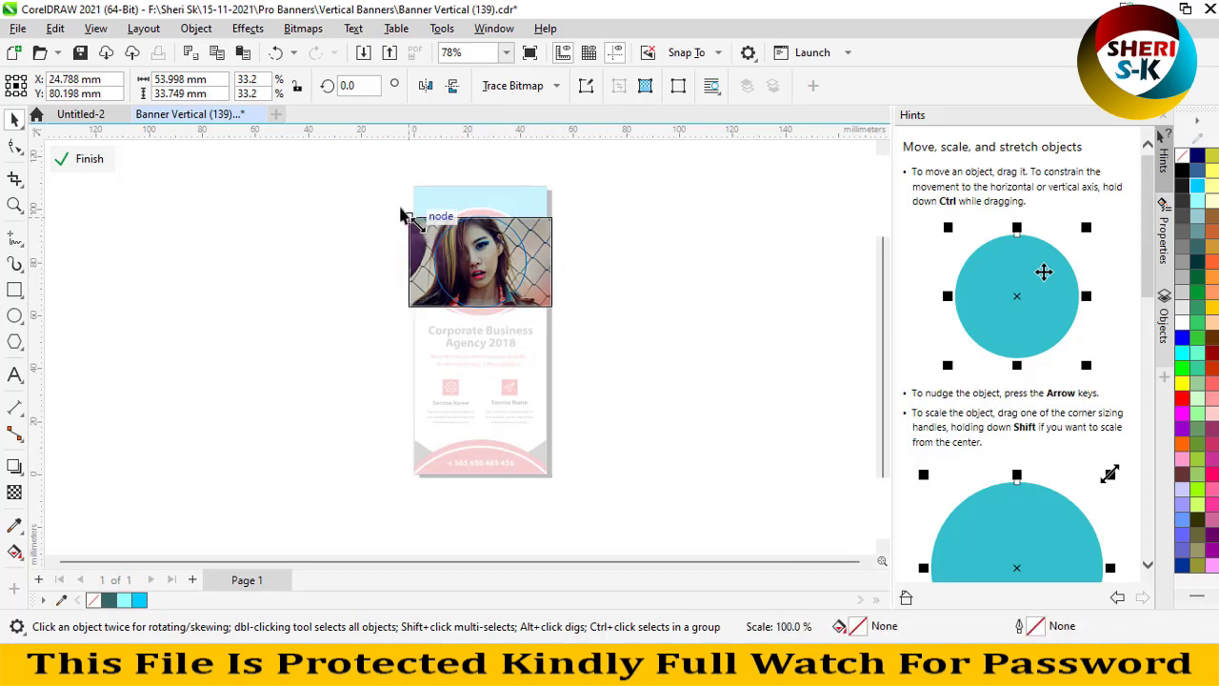
drag(400, 215, 394, 208)
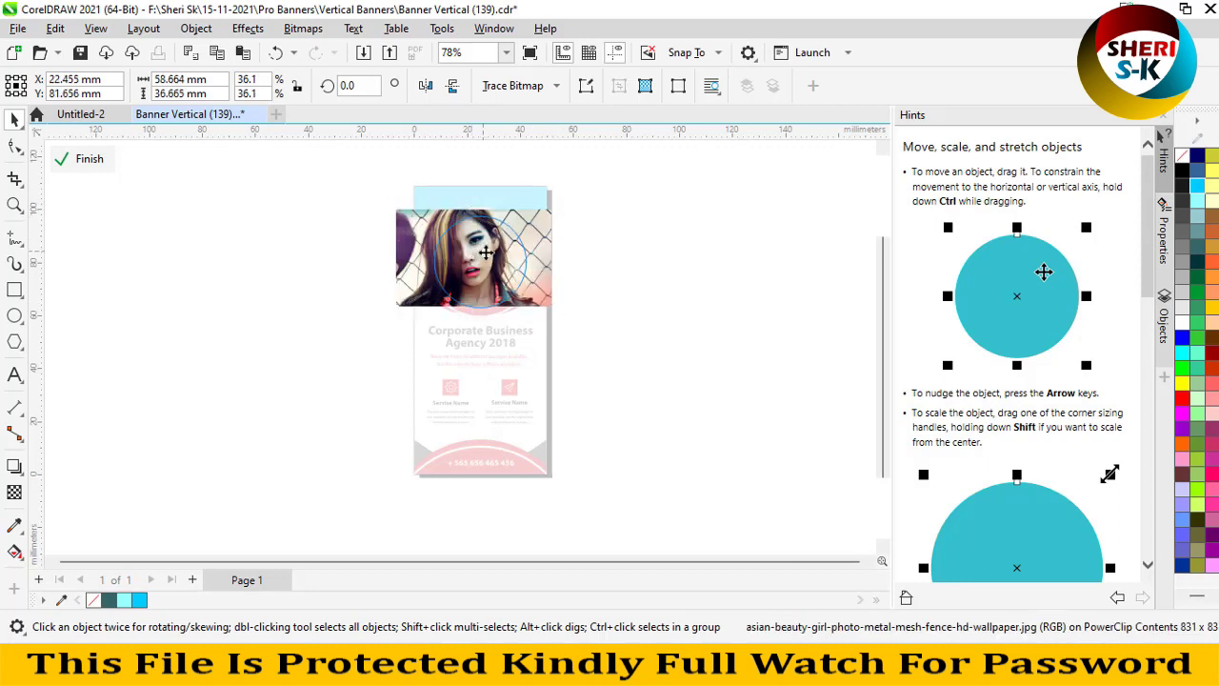
drag(496, 255, 494, 250)
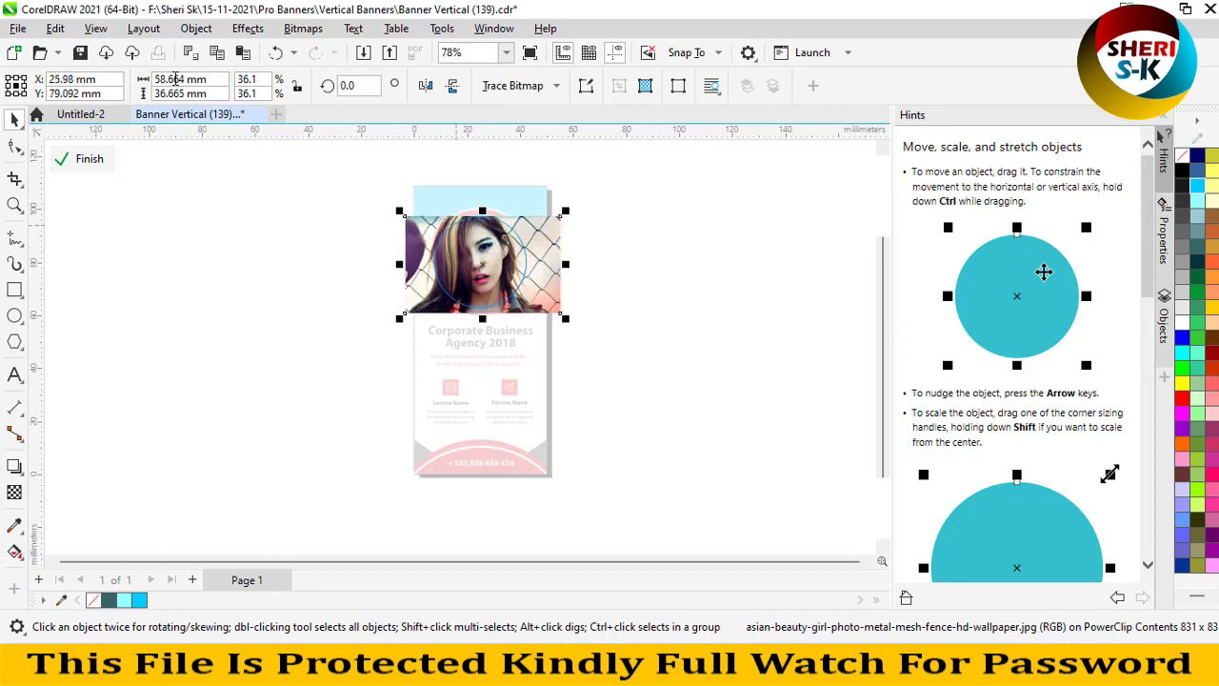
click(197, 29)
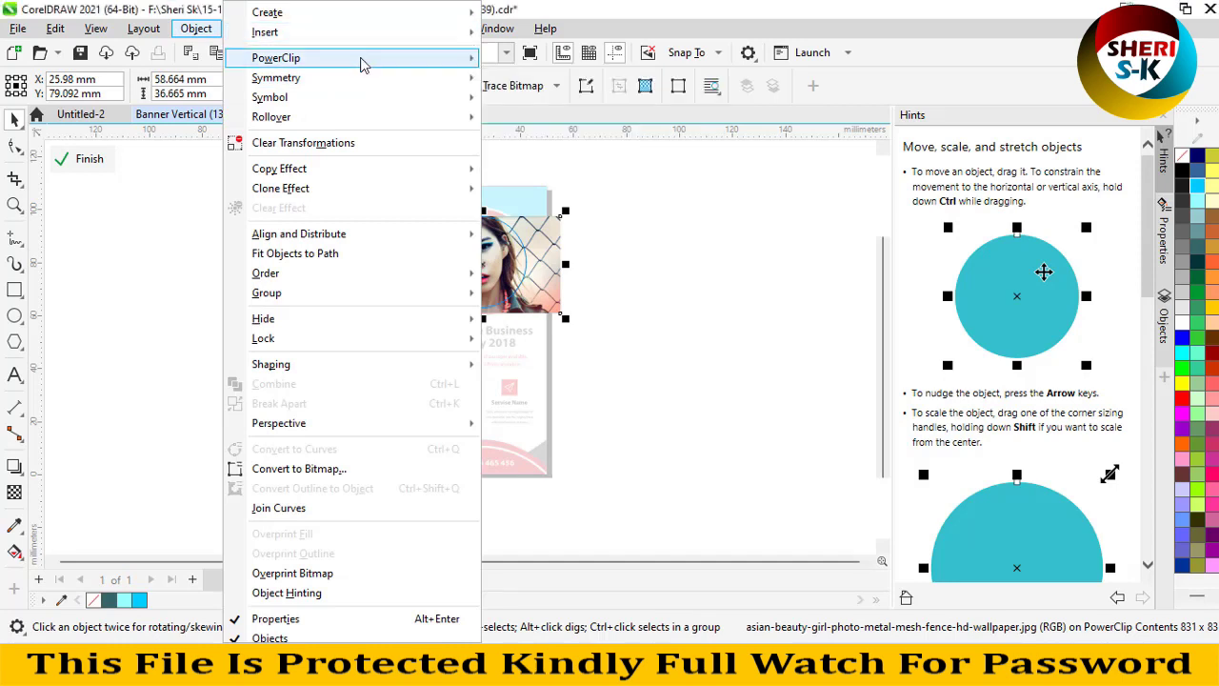
Step: Finish the PowerClip edit and recolour the ring around the photo black
mouse_move(362, 62)
click(543, 131)
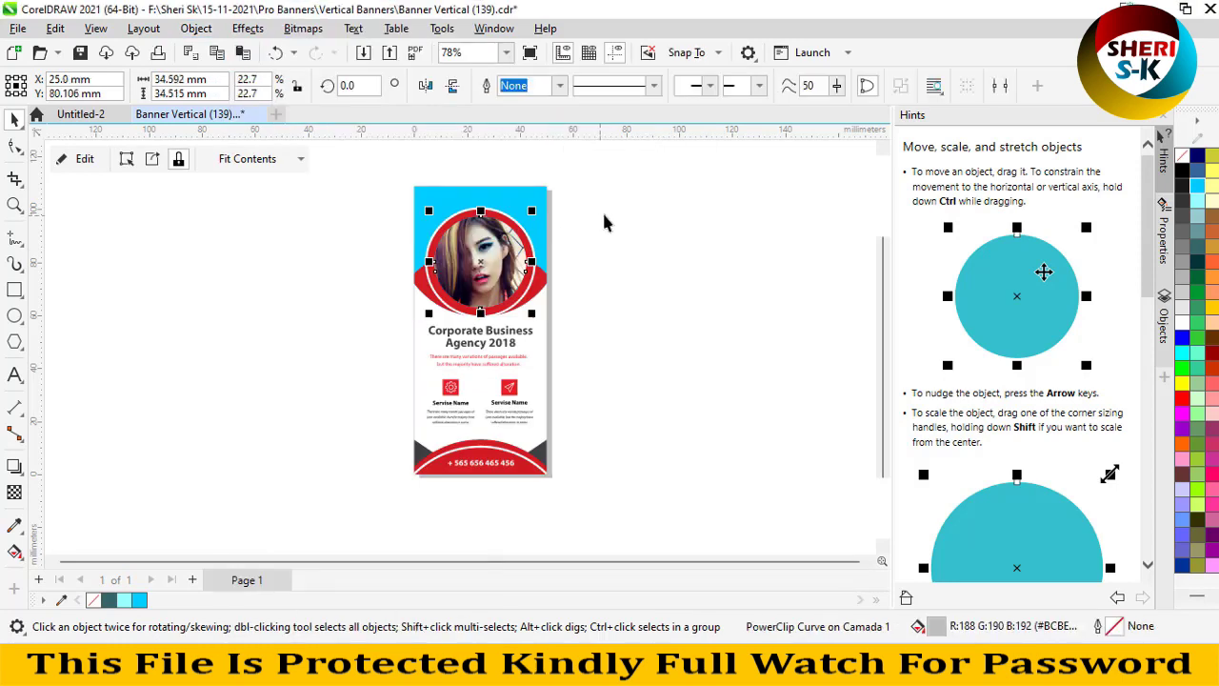
click(667, 220)
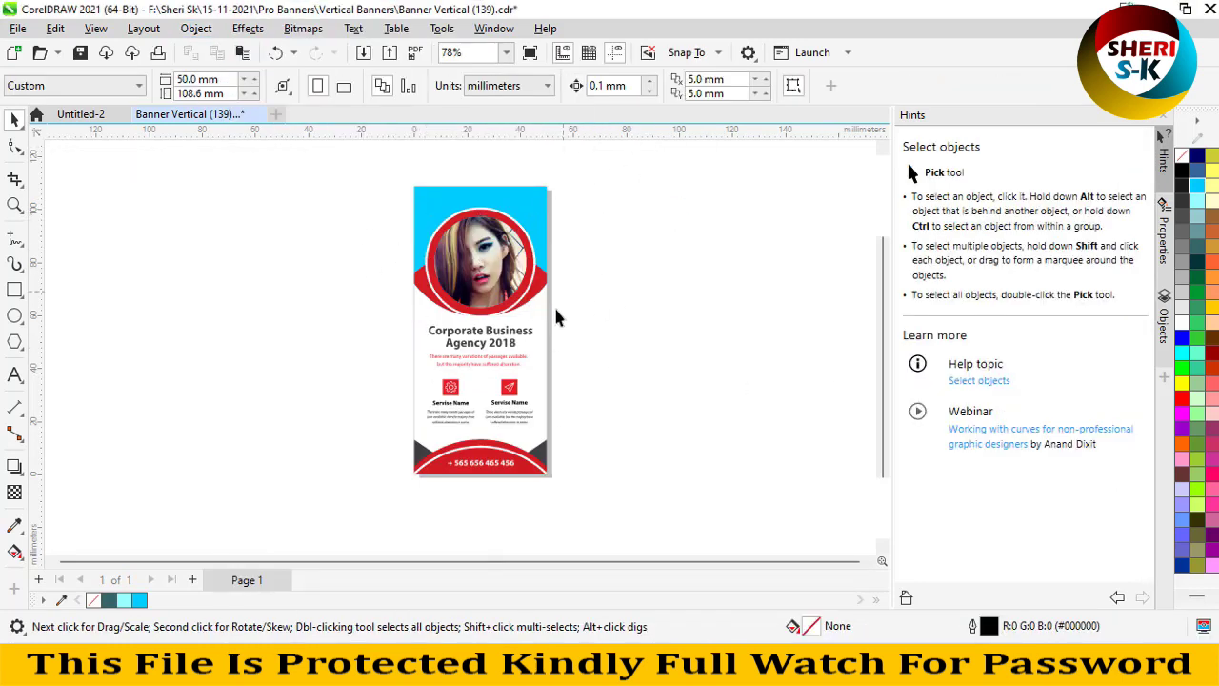
scroll(504, 311, up, 3)
click(509, 303)
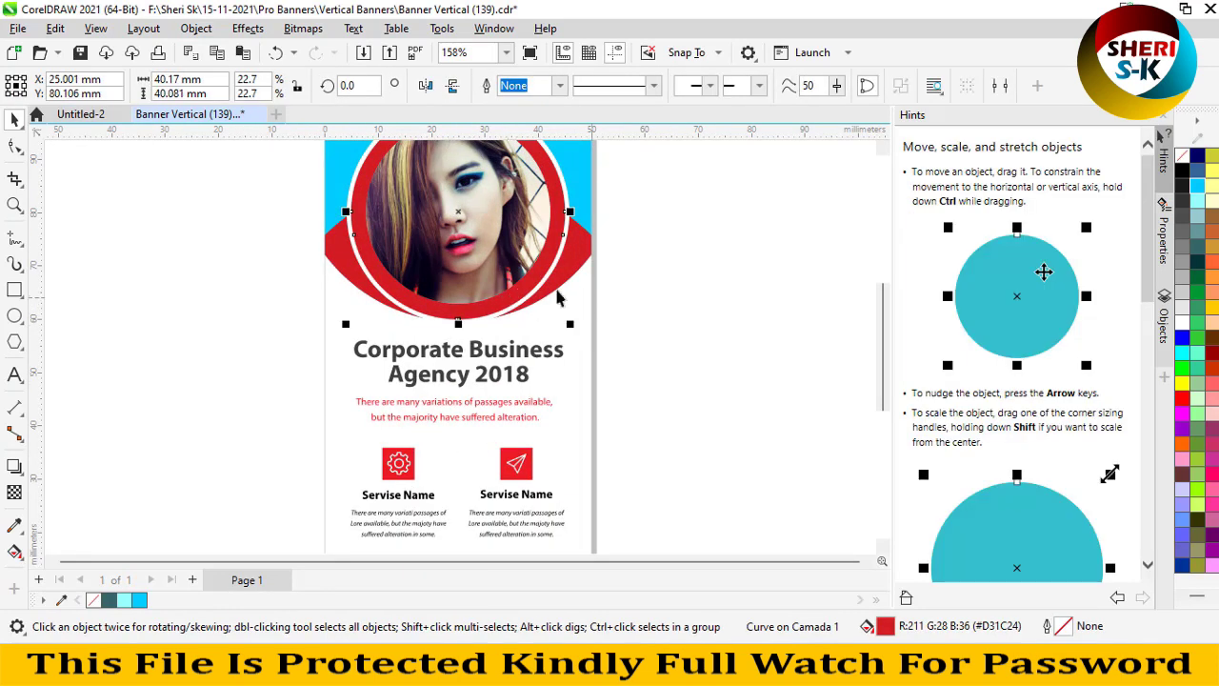
click(1190, 375)
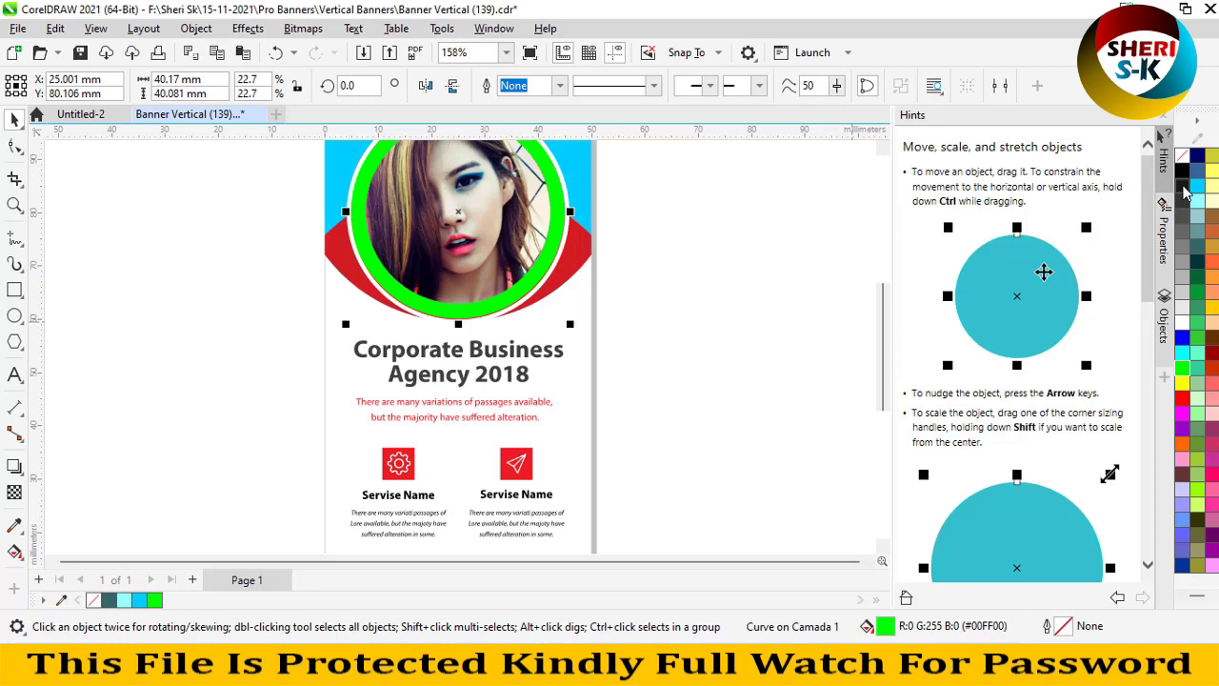
click(1182, 169)
click(744, 295)
Step: Delete the 8 from 2018 in the heading
click(492, 353)
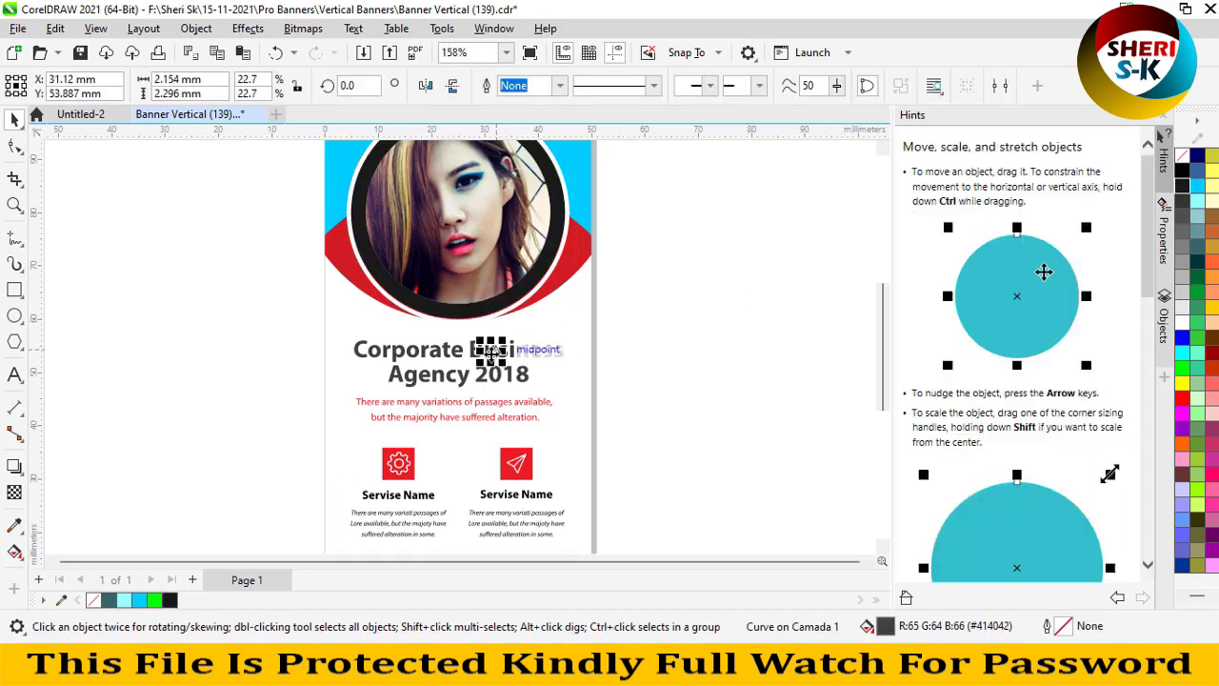
click(415, 351)
click(606, 393)
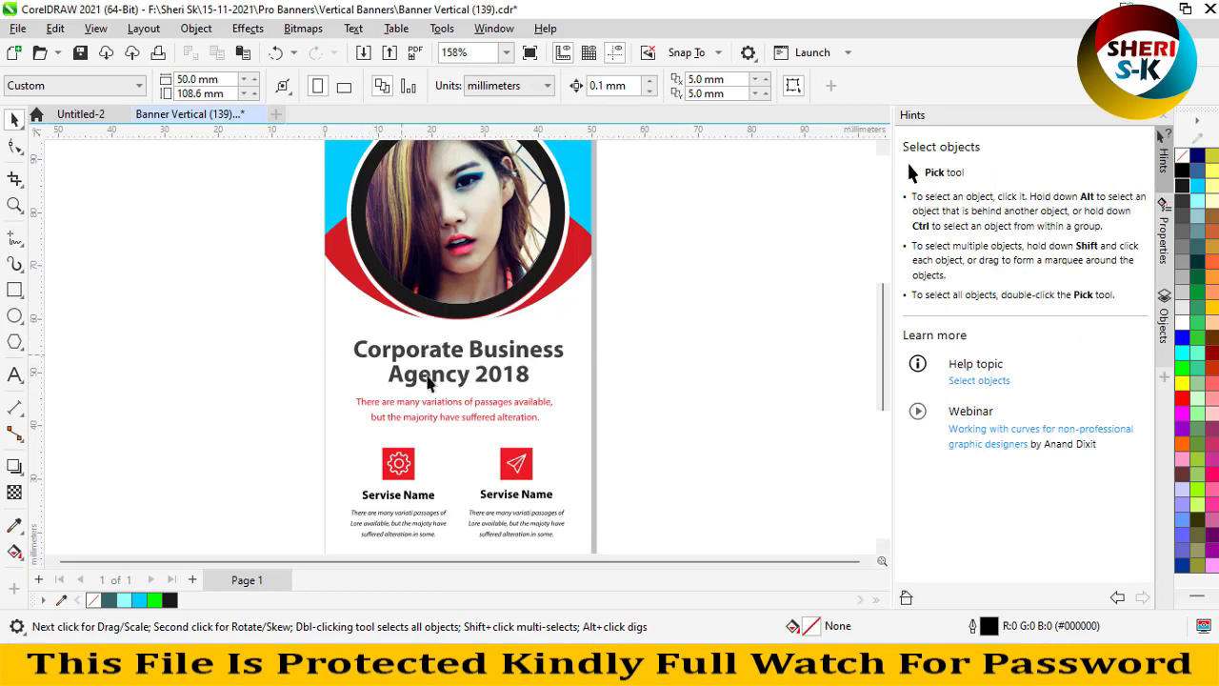
click(486, 377)
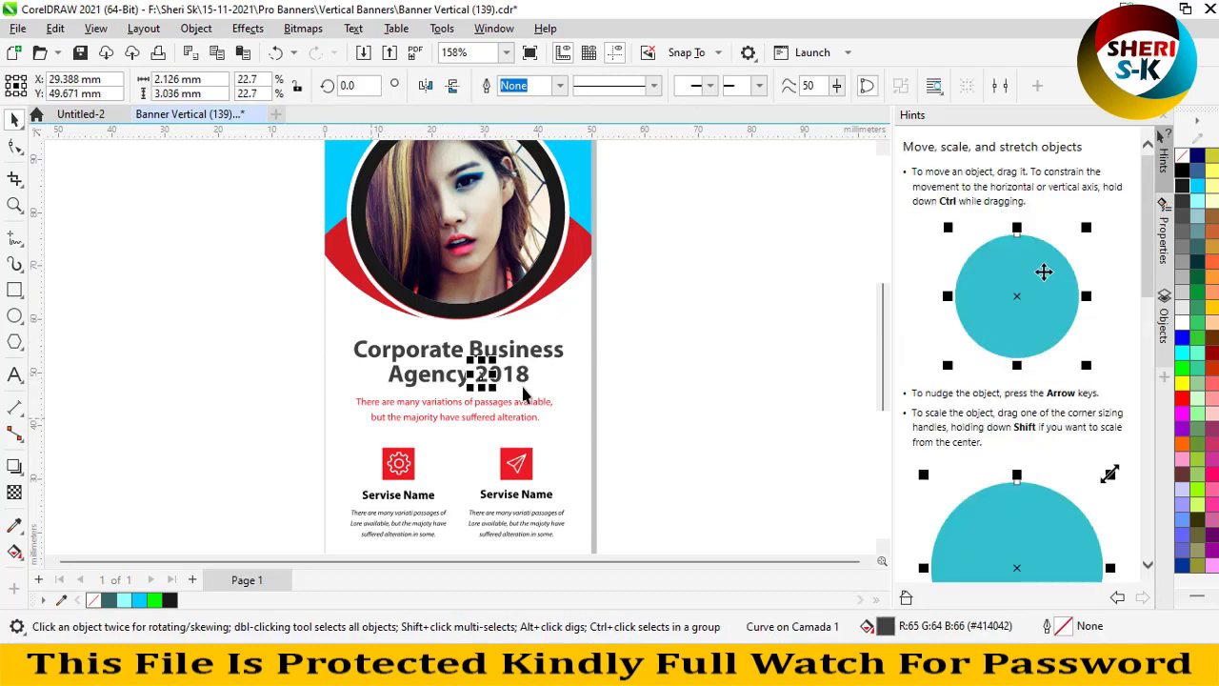
click(519, 376)
key(Delete)
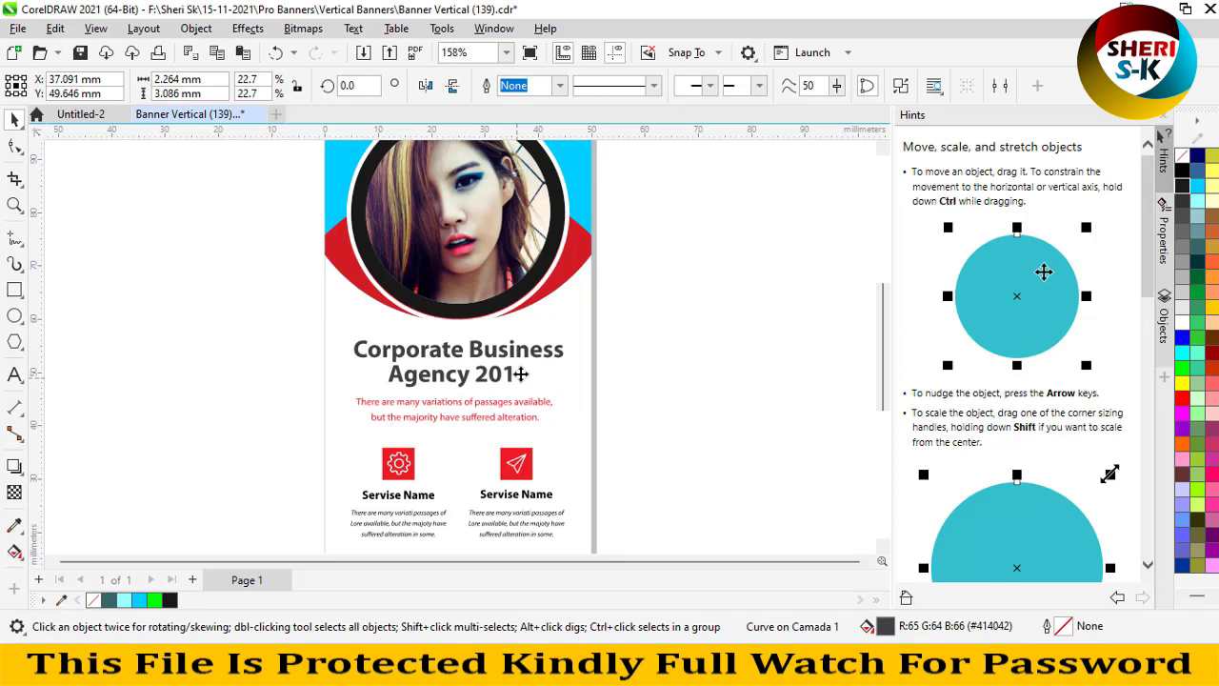
click(476, 351)
drag(622, 336, 326, 390)
key(Delete)
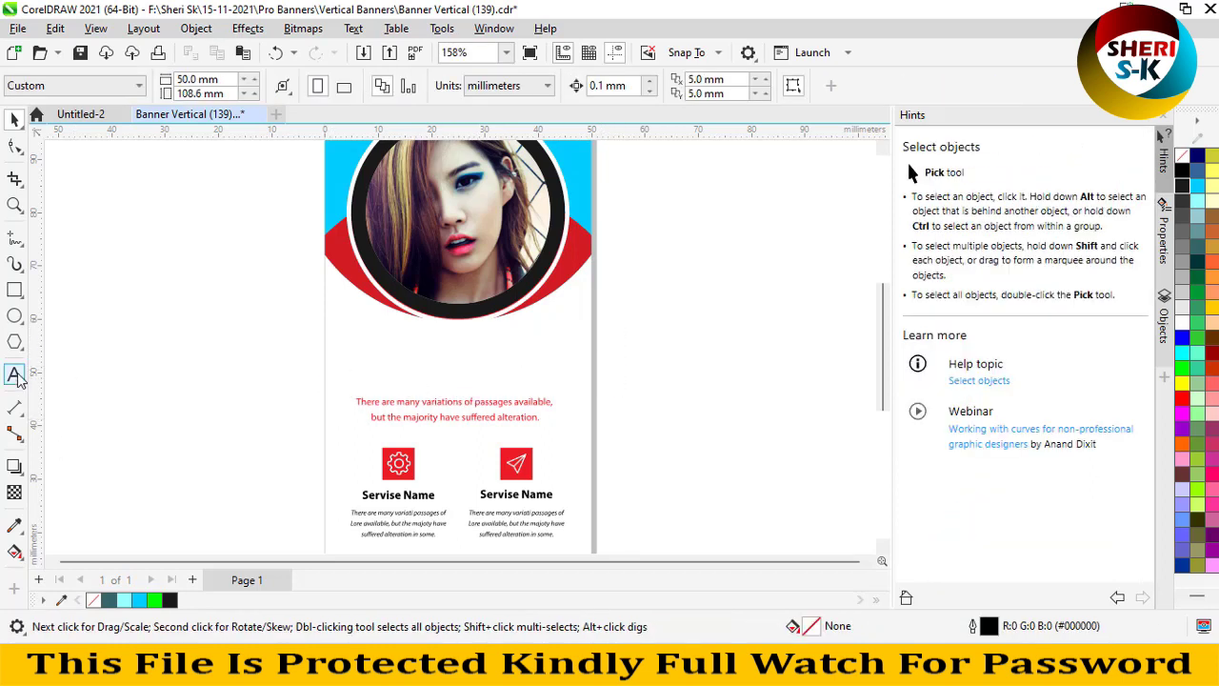
click(16, 375)
click(366, 342)
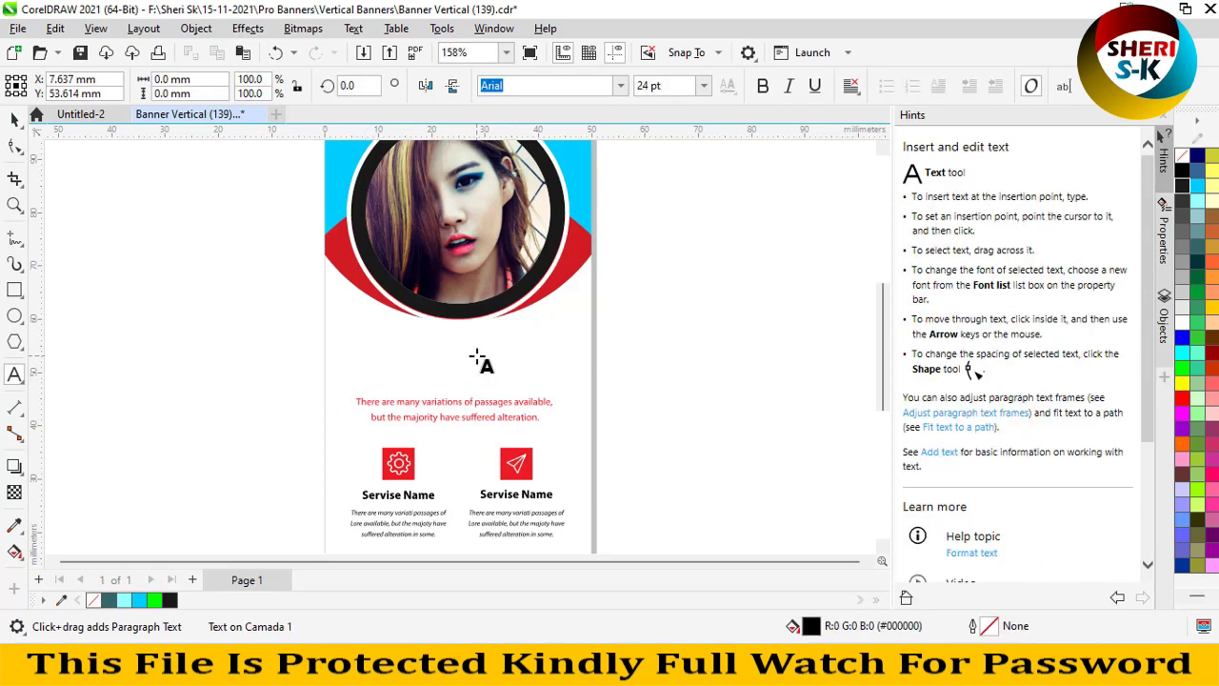
text(Sheri)
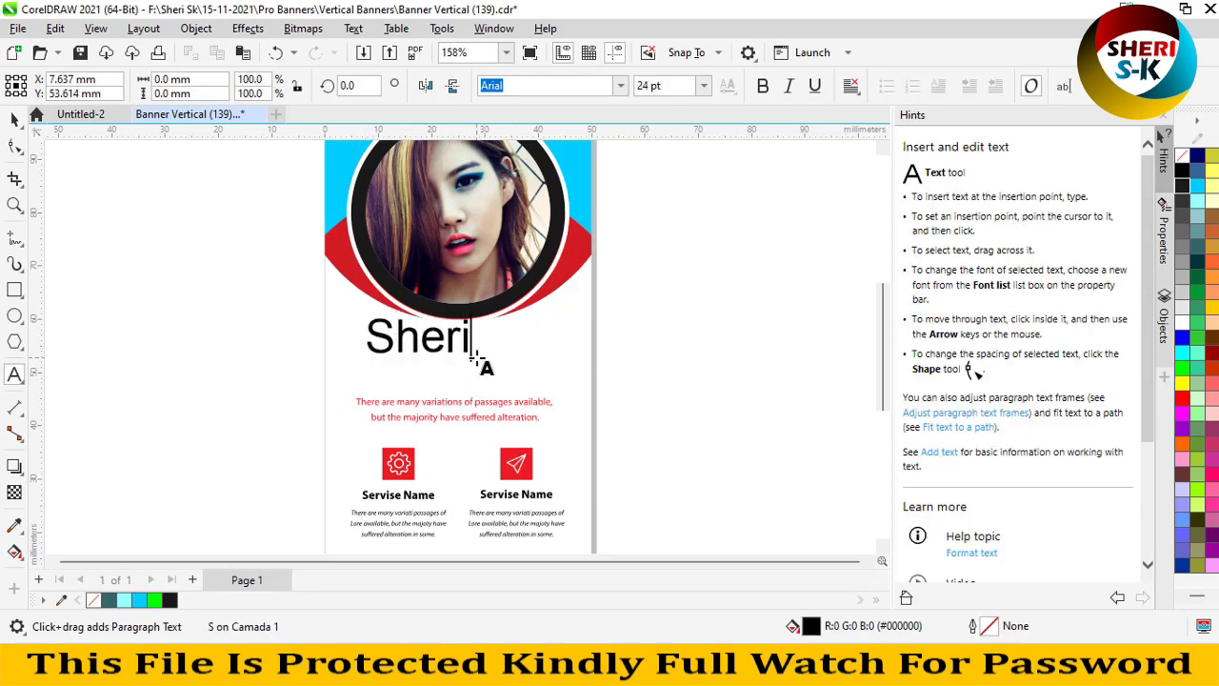
text( Sk)
key(ctrl+a)
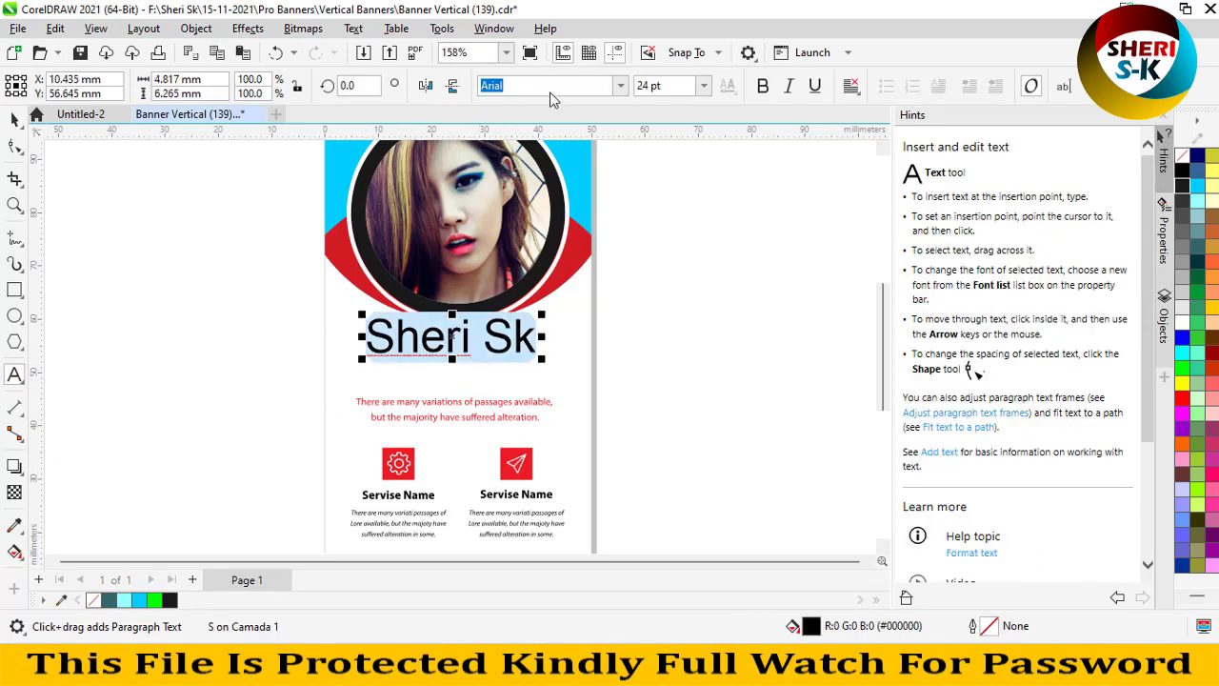
text(roman)
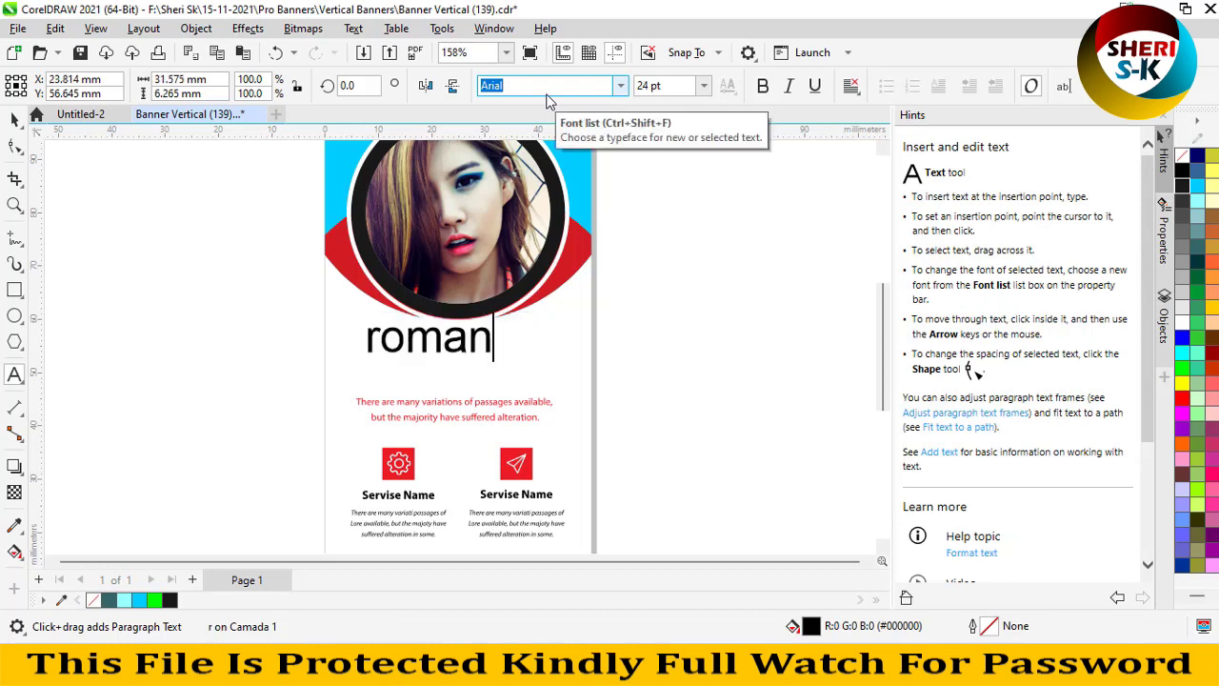
key(ctrl+a)
text(S)
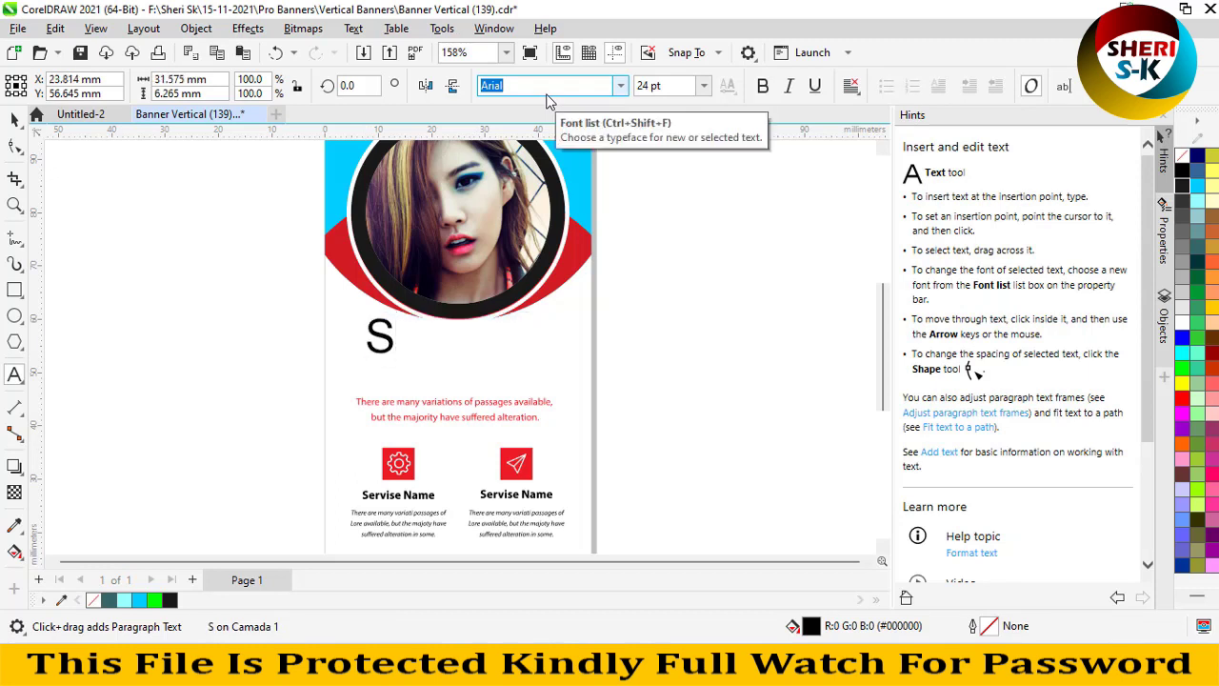
text(heri)
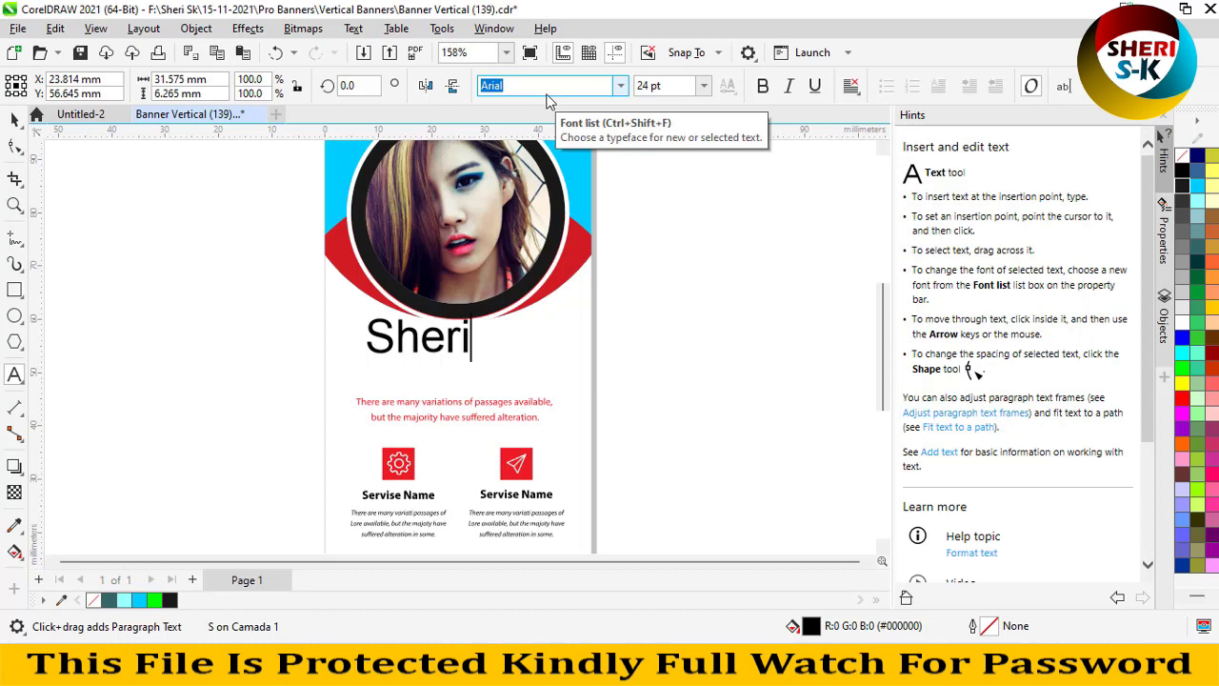
text( Sk)
key(ctrl+a)
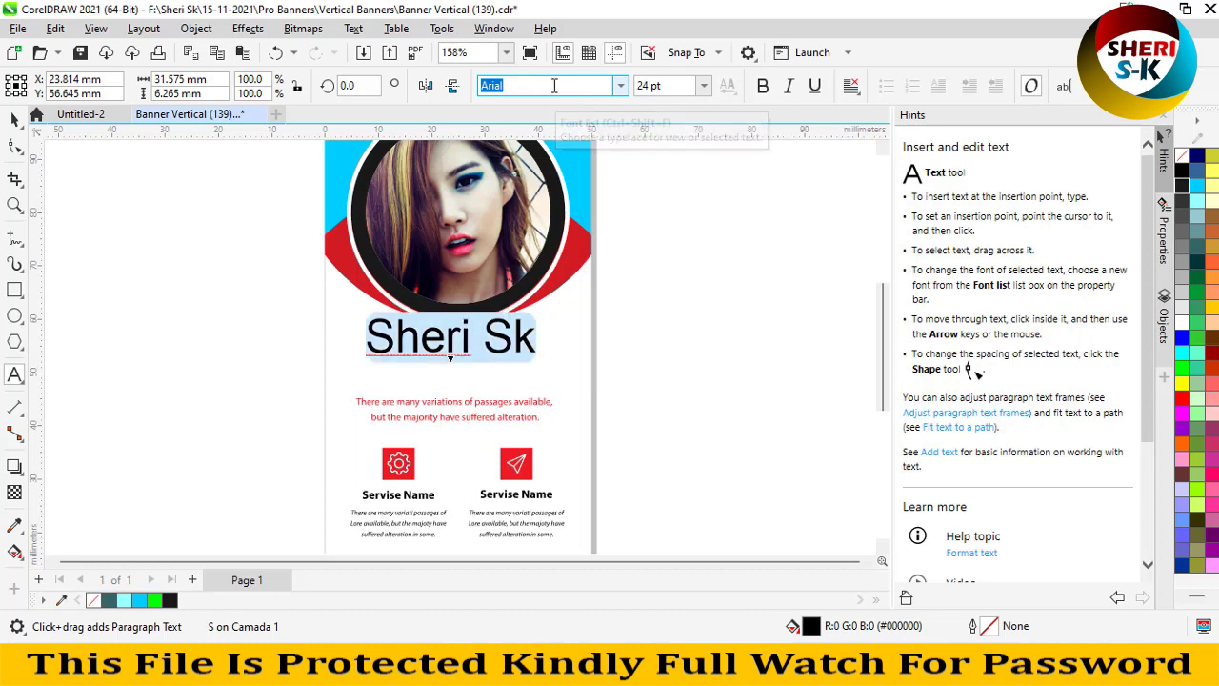
click(620, 87)
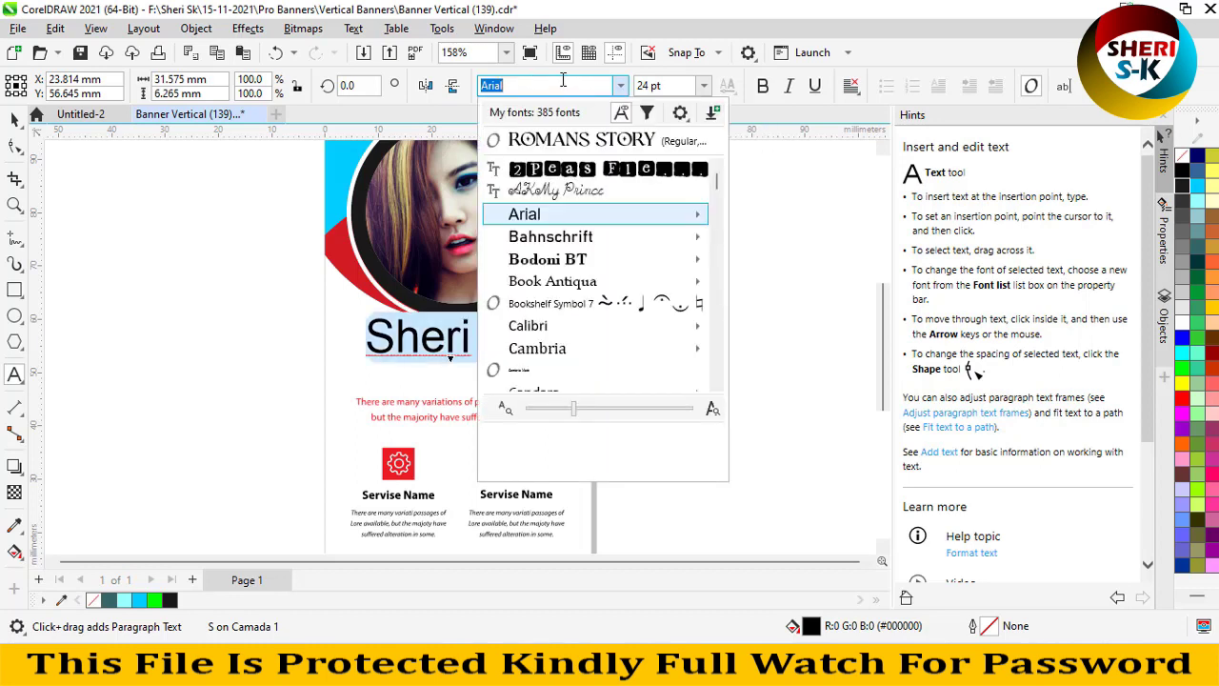
click(552, 139)
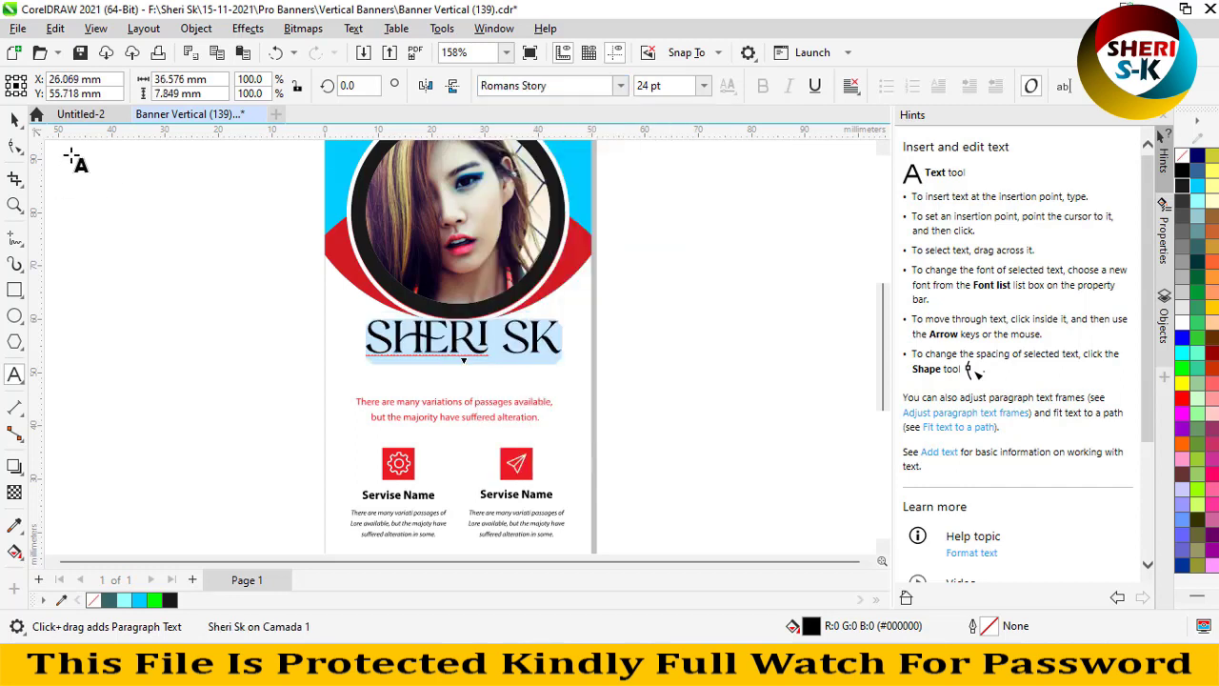
click(14, 120)
drag(485, 333, 476, 355)
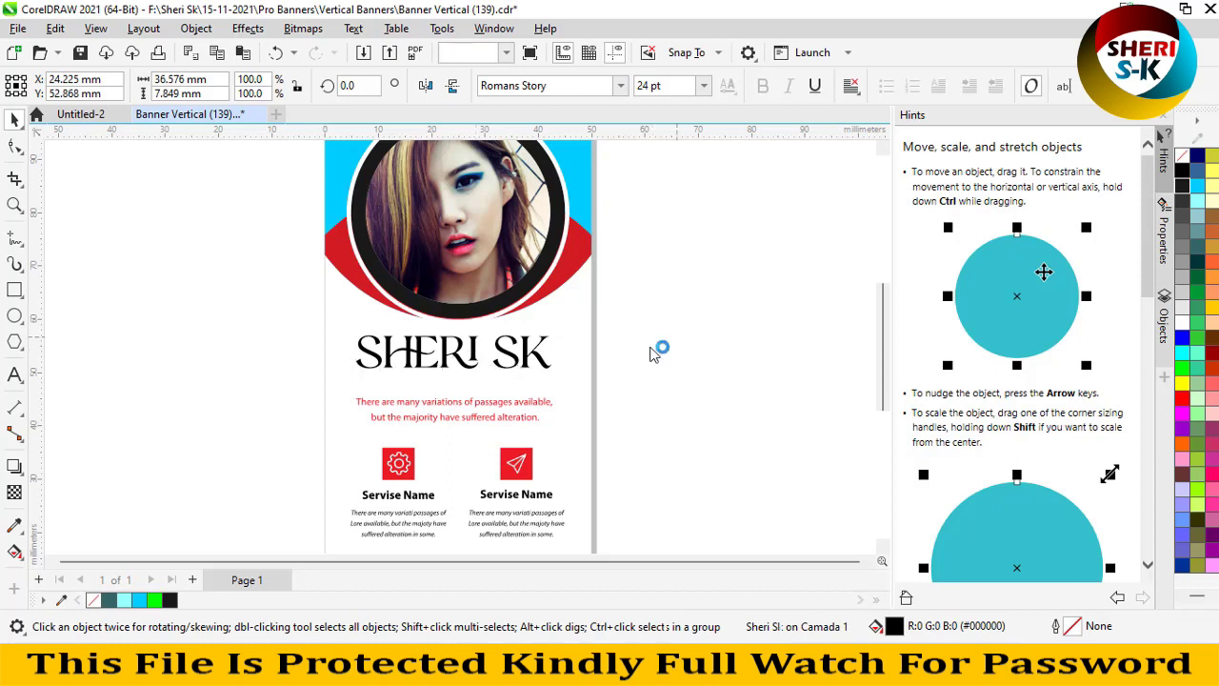
Step: Nudge the red paper-plane icon square slightly and recolour it yellow from the palette
click(657, 350)
scroll(550, 441, down, 2)
scroll(514, 491, up, 1)
scroll(510, 492, up, 4)
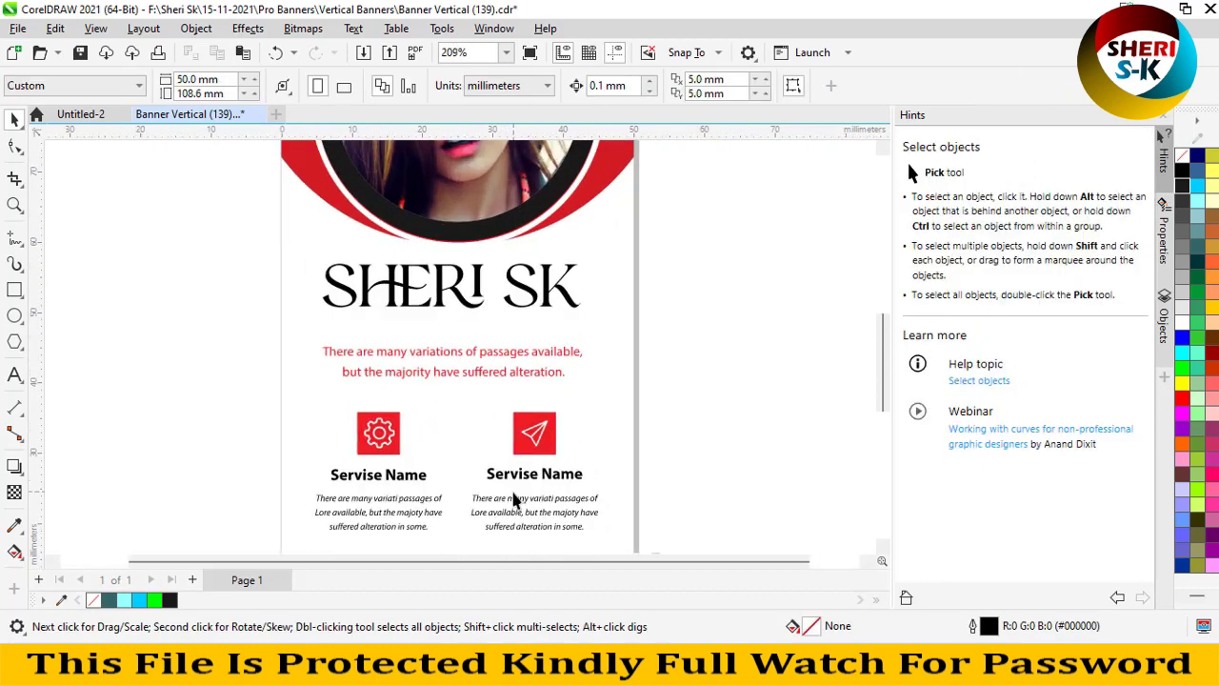
click(395, 481)
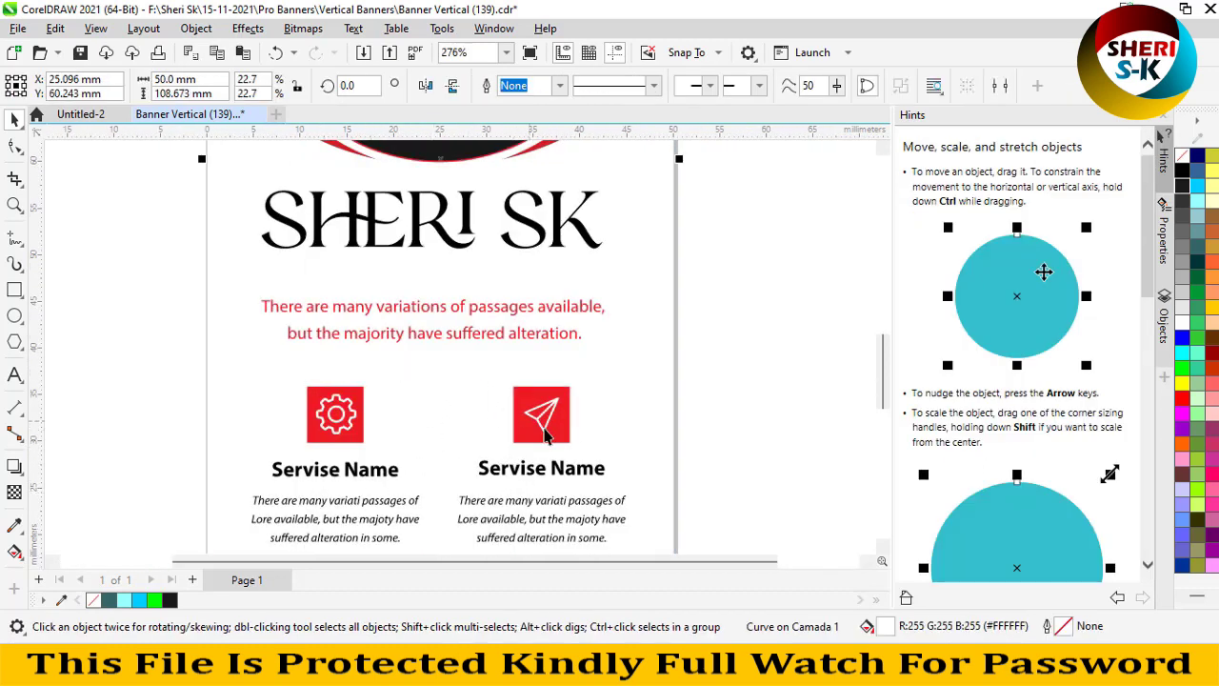
click(560, 435)
drag(556, 423, 544, 384)
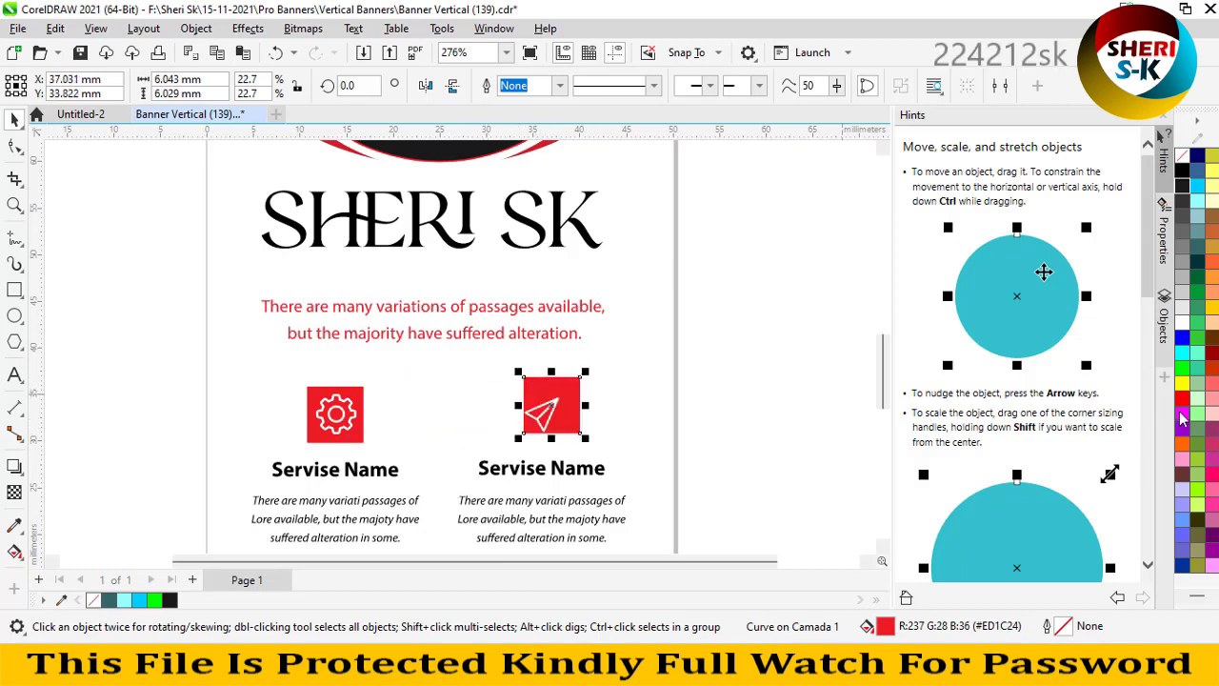
click(1181, 383)
click(655, 403)
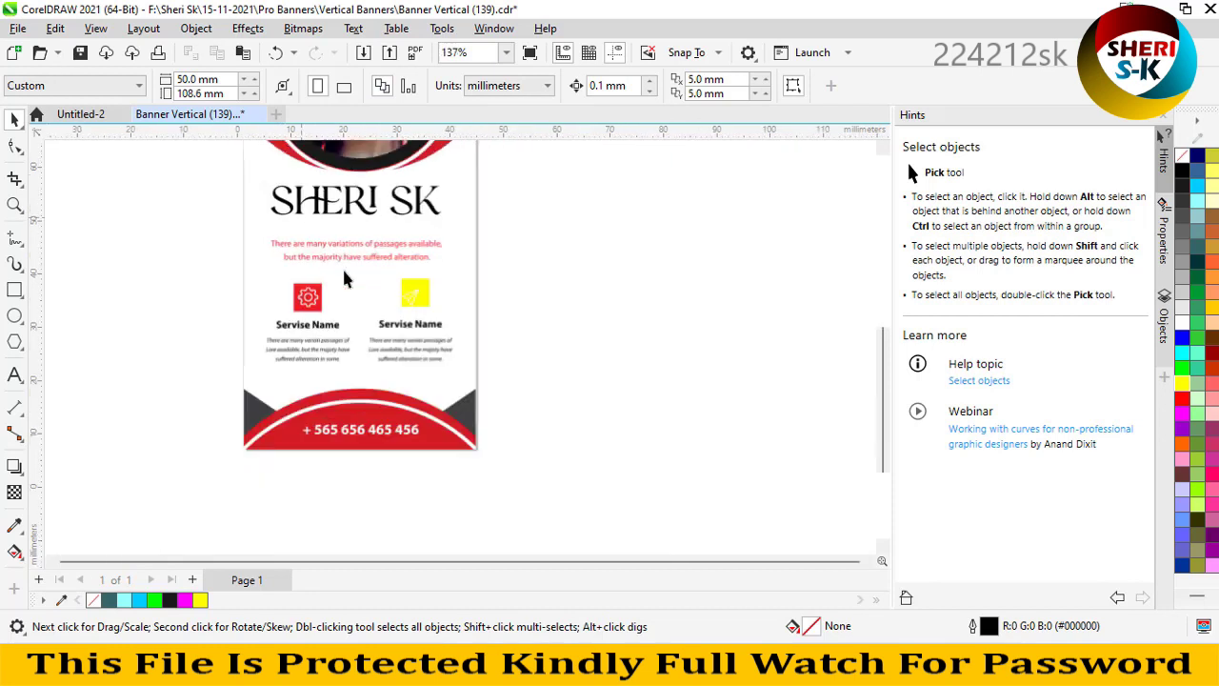
Step: Close the banner document, discarding its unsaved changes
scroll(405, 232, up, 1)
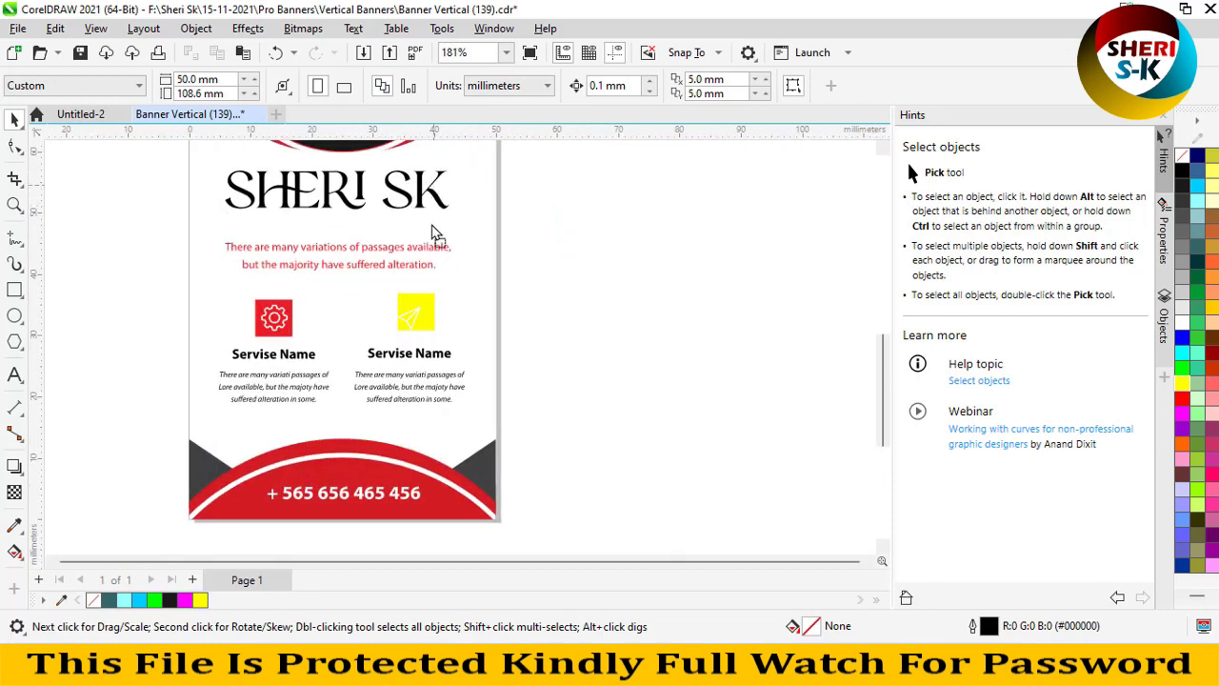
click(357, 190)
scroll(357, 191, down, 6)
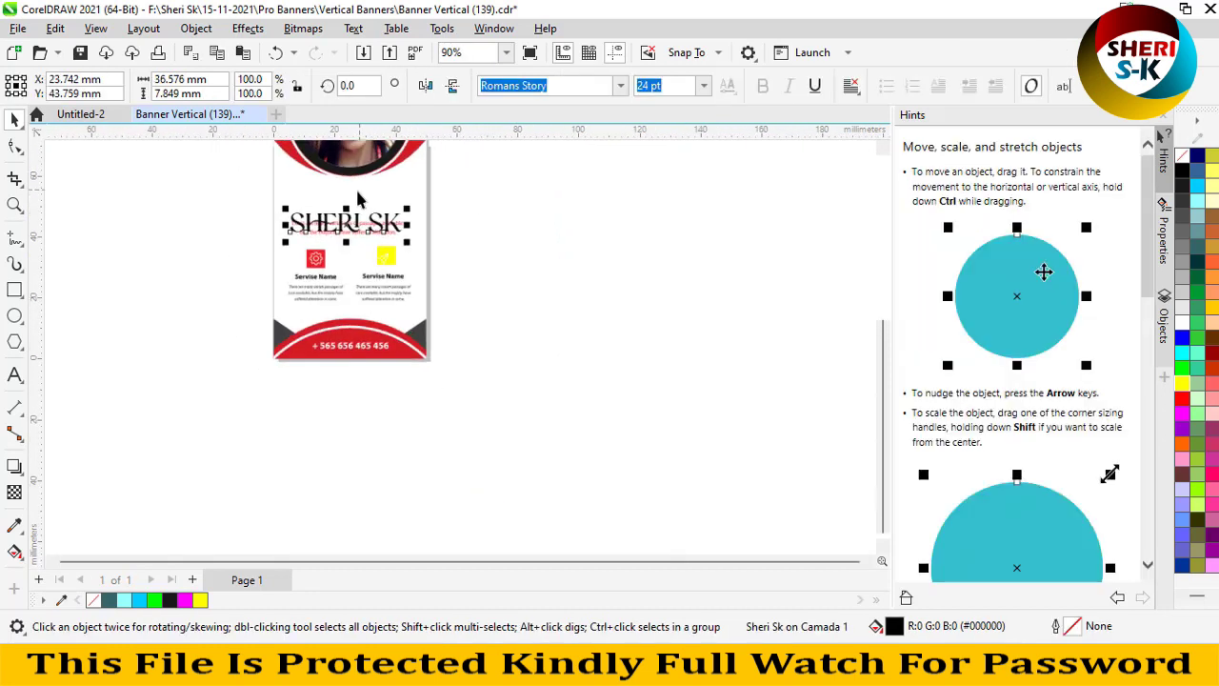
click(256, 115)
click(621, 379)
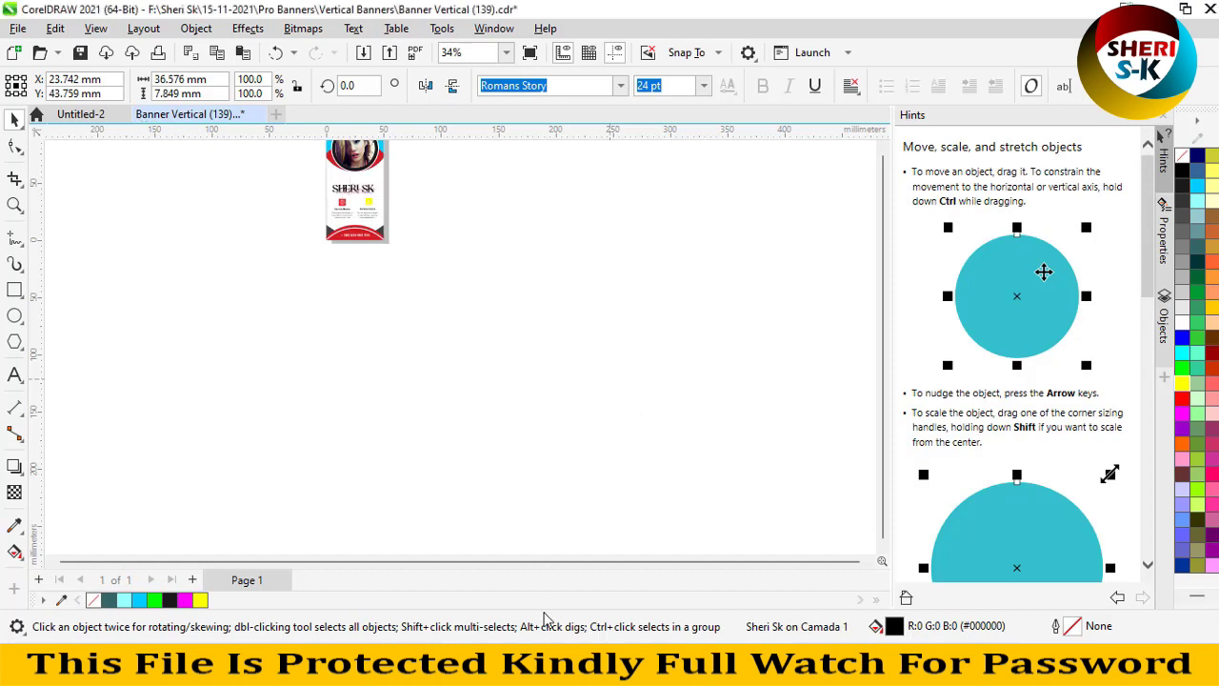
Step: Open the Banner Vertical (213) template from the Vertical Banners folder and ungroup its objects
key(alt+Tab)
scroll(593, 331, down, 5)
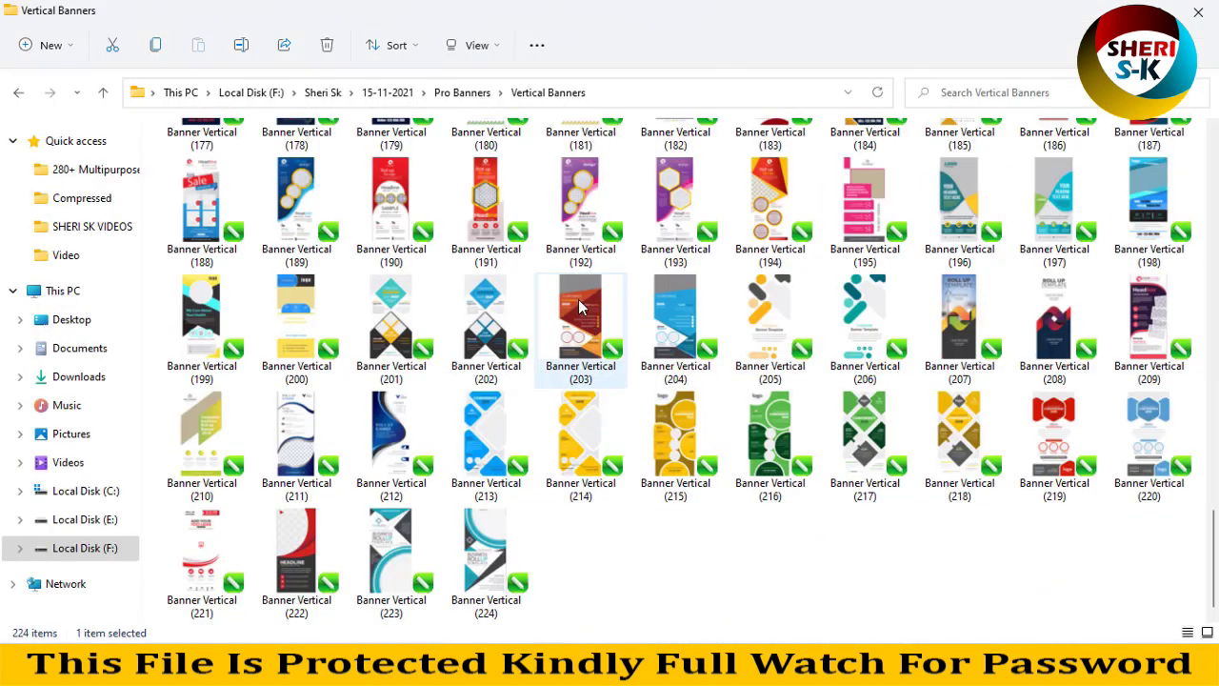
double_click(492, 429)
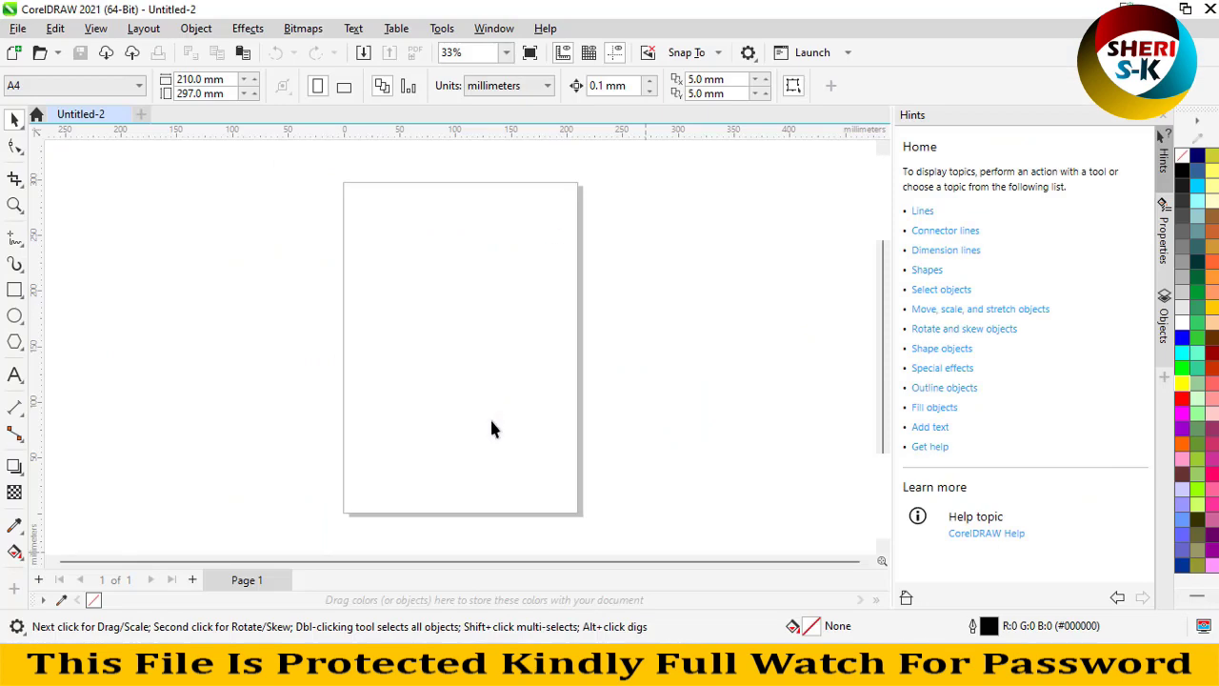
scroll(495, 307, up, 1)
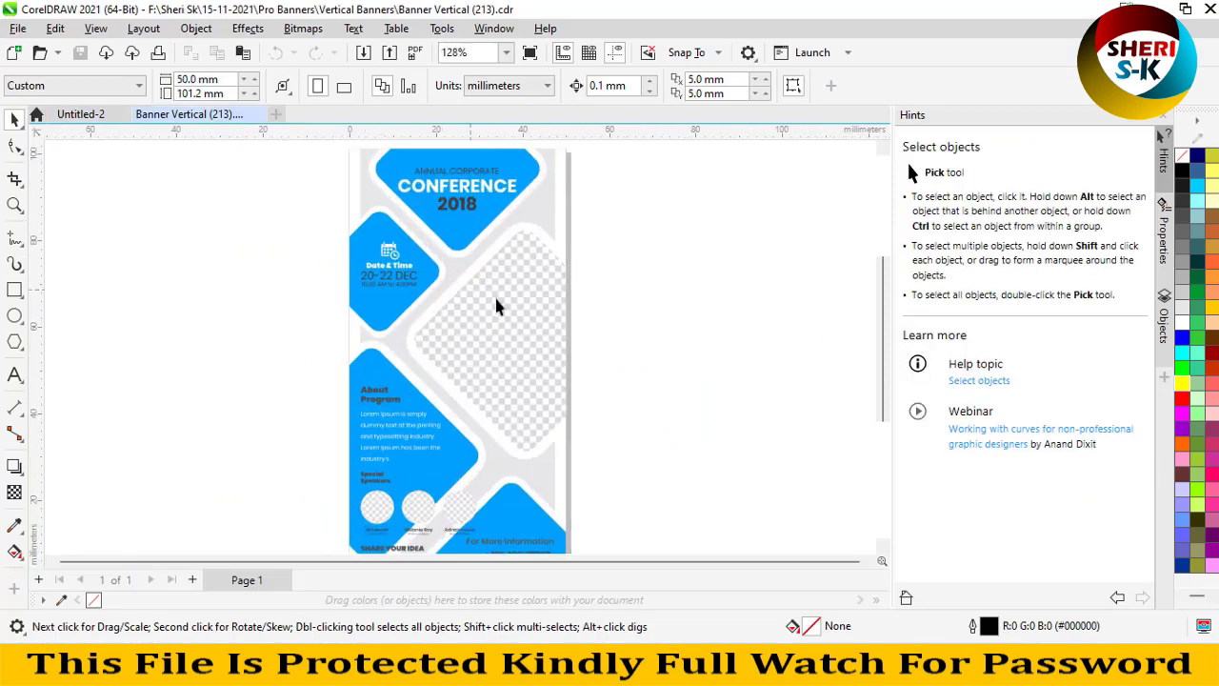
click(466, 308)
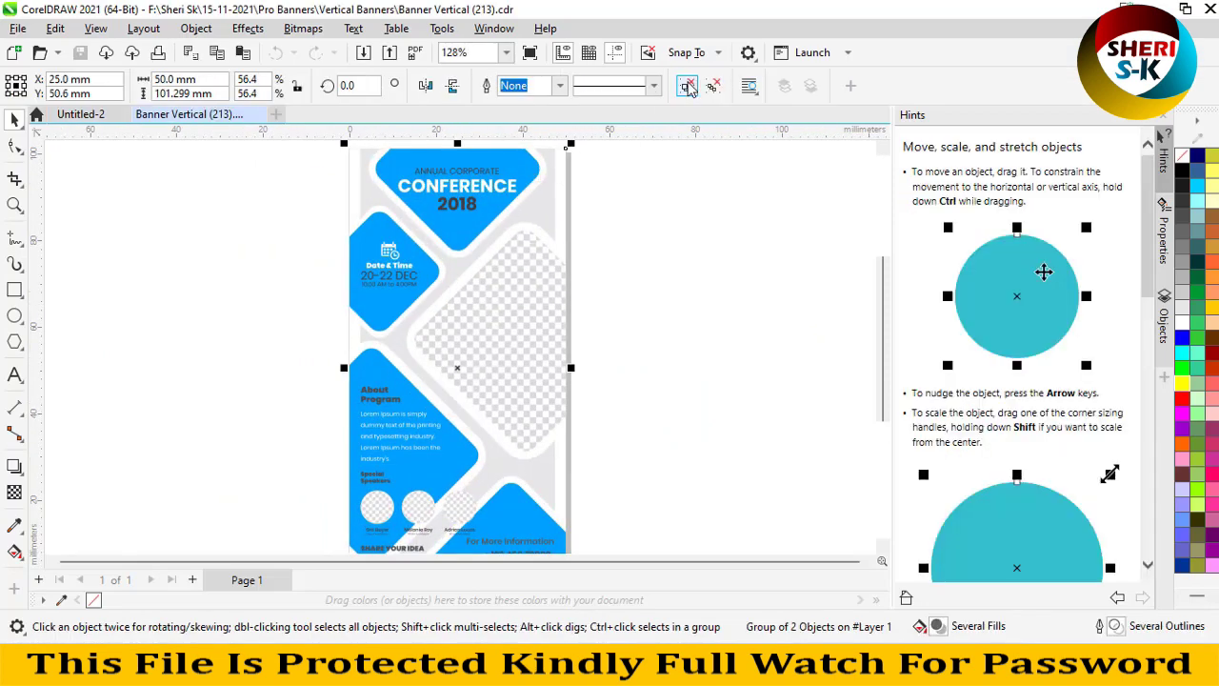
click(688, 85)
click(639, 291)
Step: Put the 31-object group into rotate and skew mode, then close the template without saving
click(468, 319)
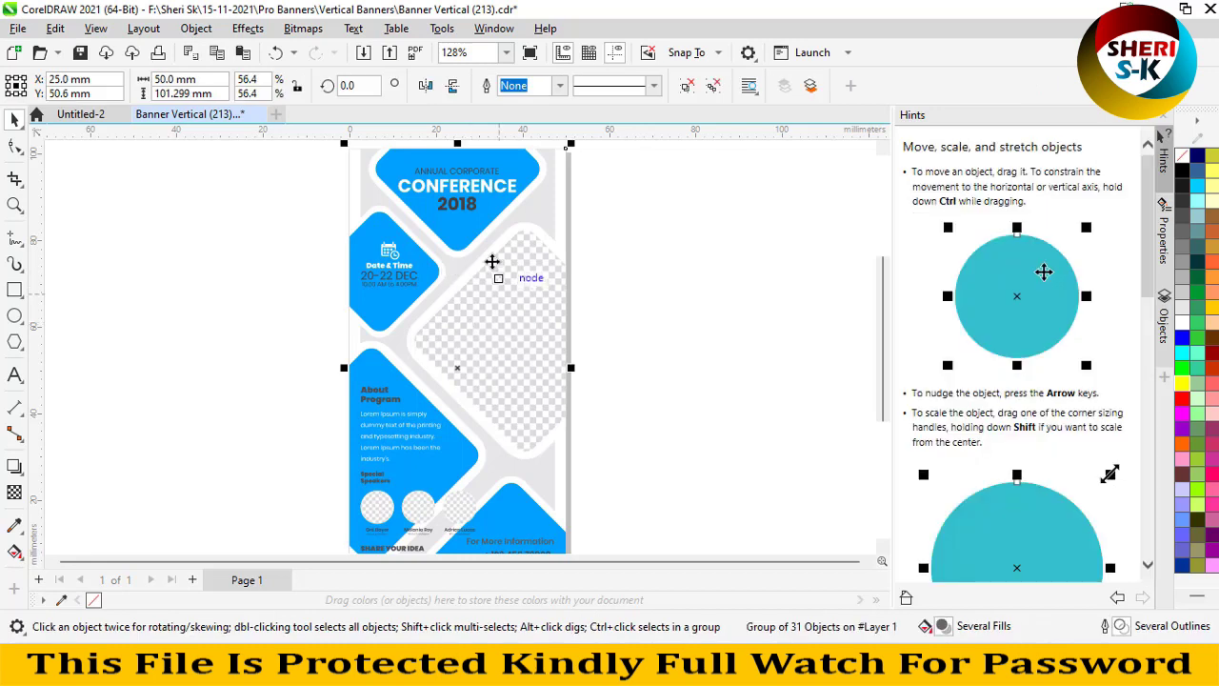
click(533, 194)
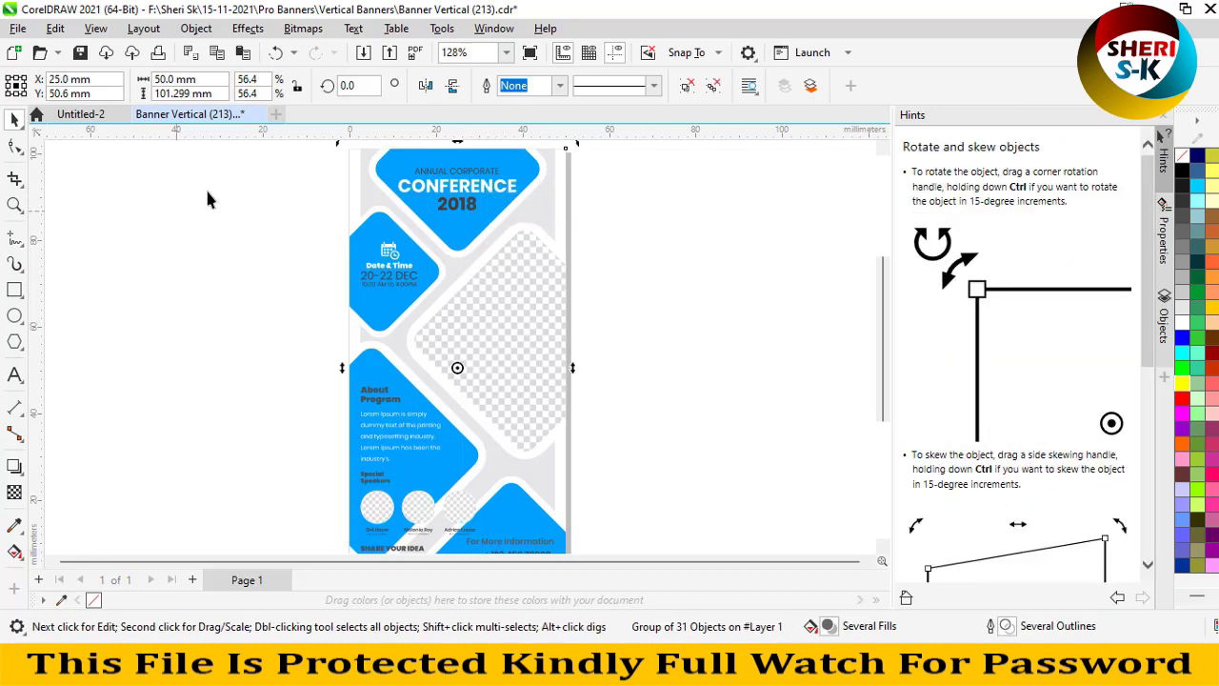
click(257, 114)
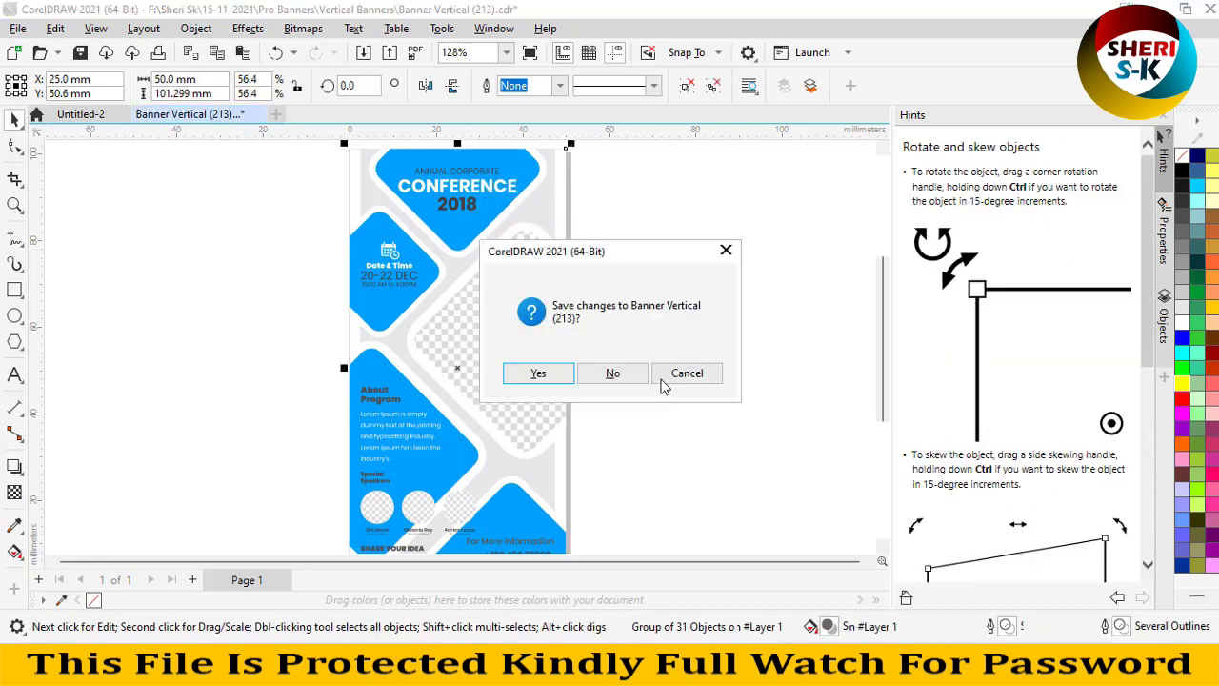
click(613, 374)
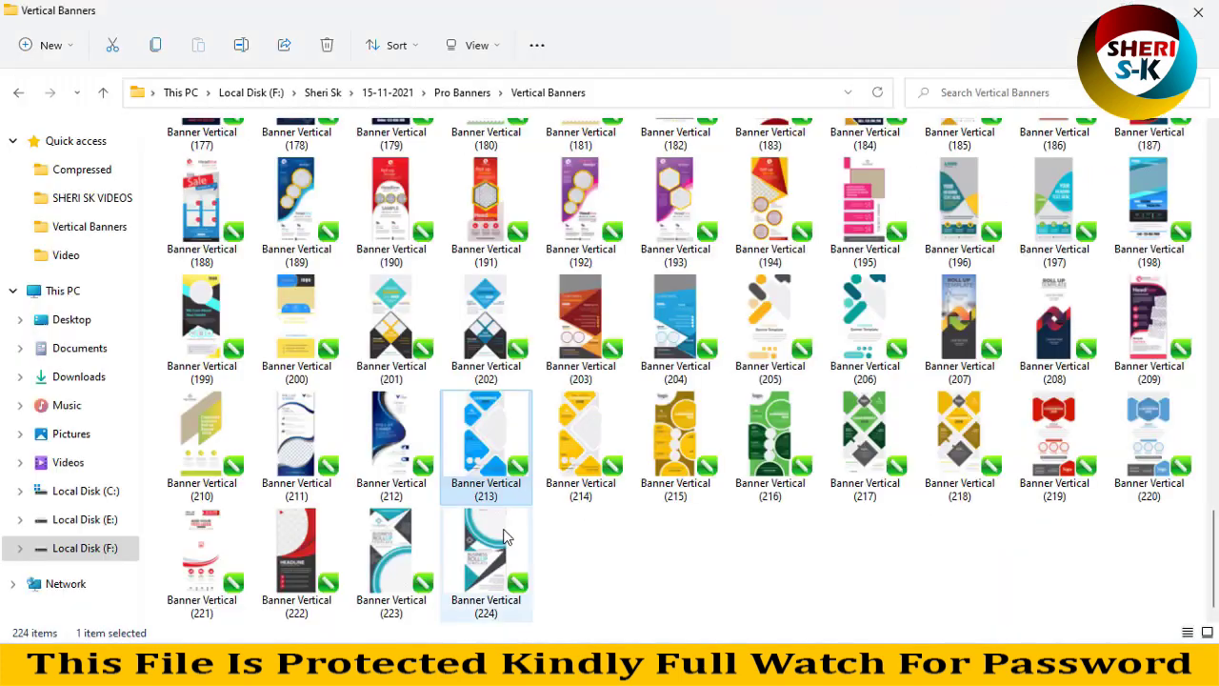
Step: Open the Banner Vertical (80) template and ungroup its objects with Ctrl+U
scroll(500, 514, up, 15)
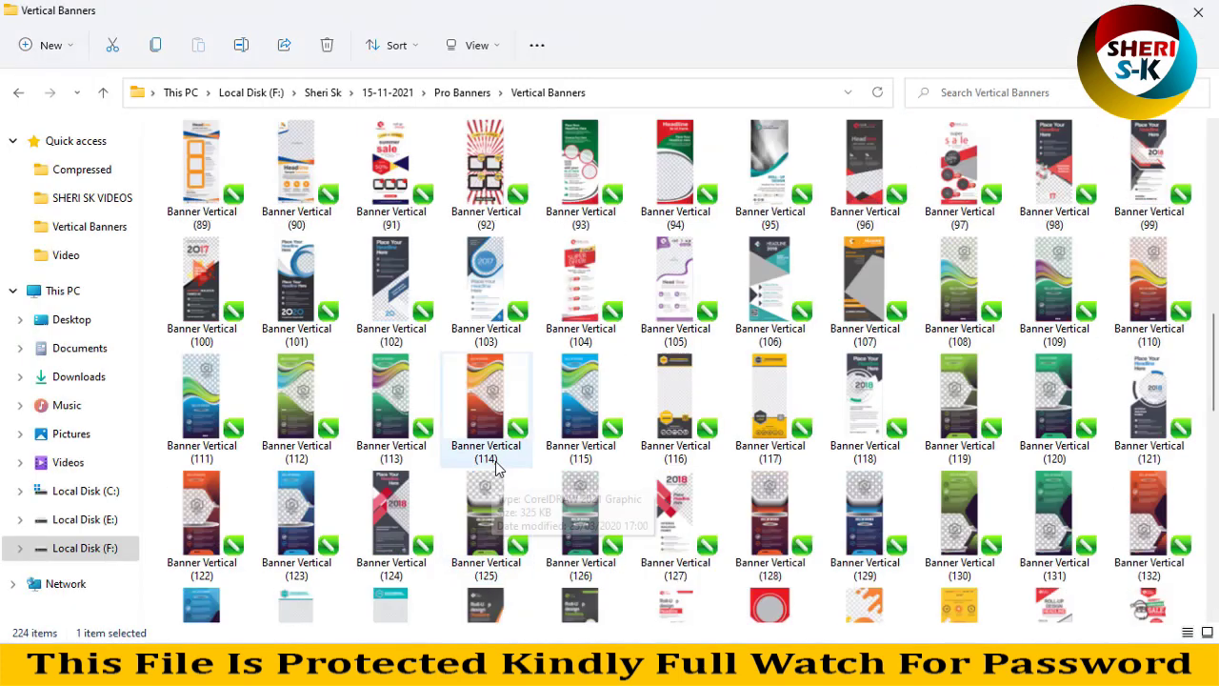
scroll(809, 452, down, 6)
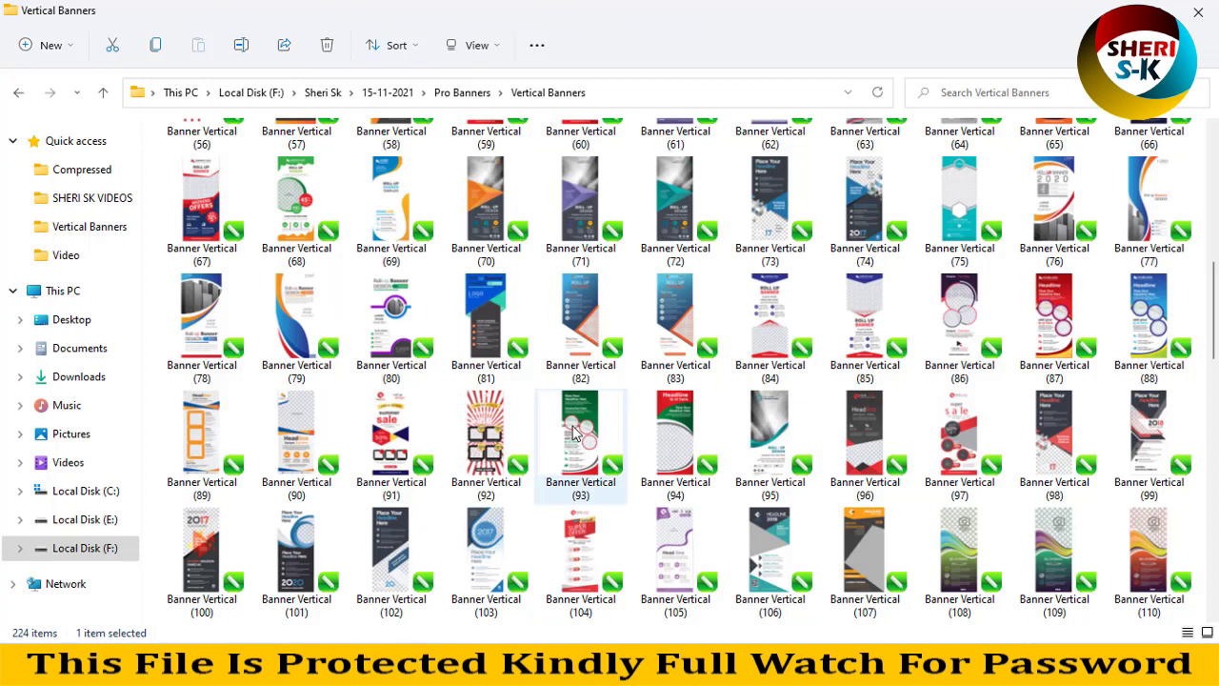
click(574, 433)
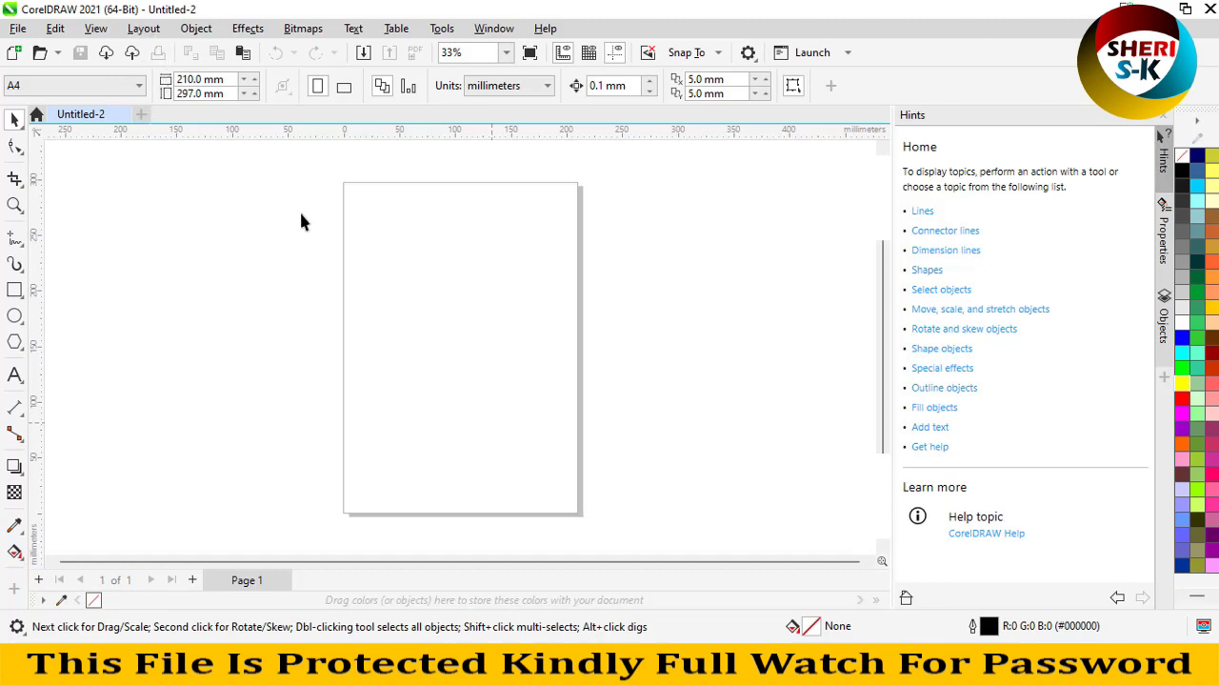
scroll(481, 305, up, 2)
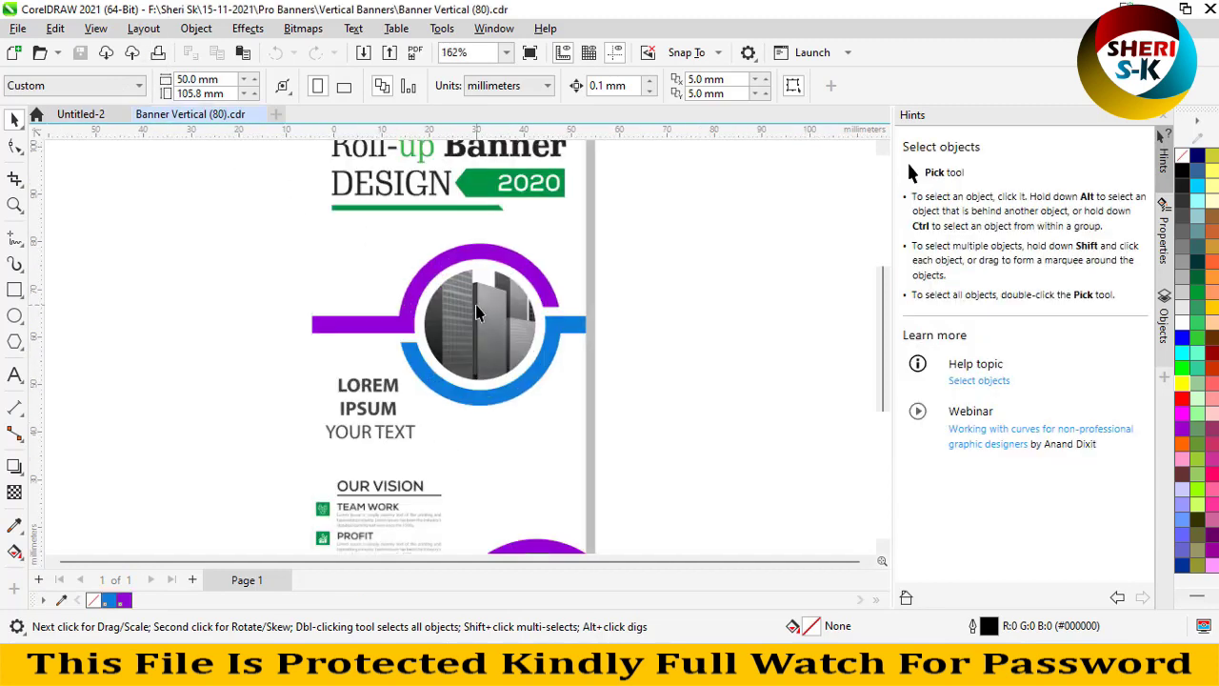
click(495, 321)
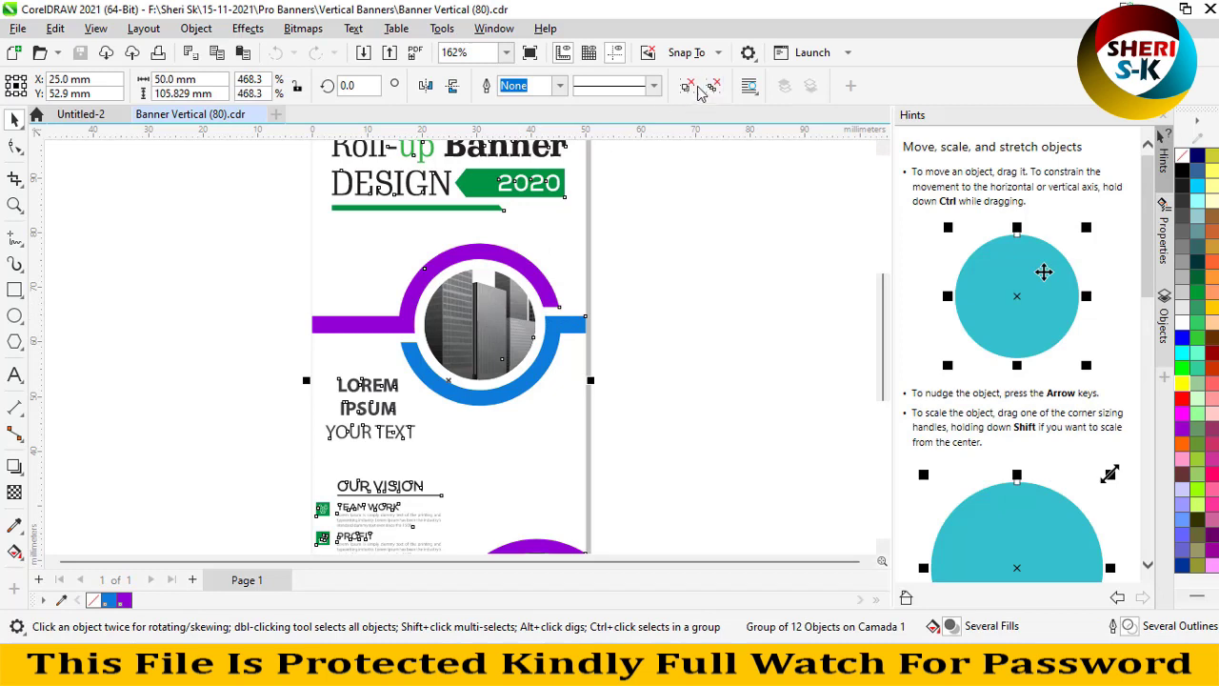
key(ctrl+u)
Step: Select the circular photo group and inspect the Object > PowerClip commands, then dismiss the menu
click(495, 314)
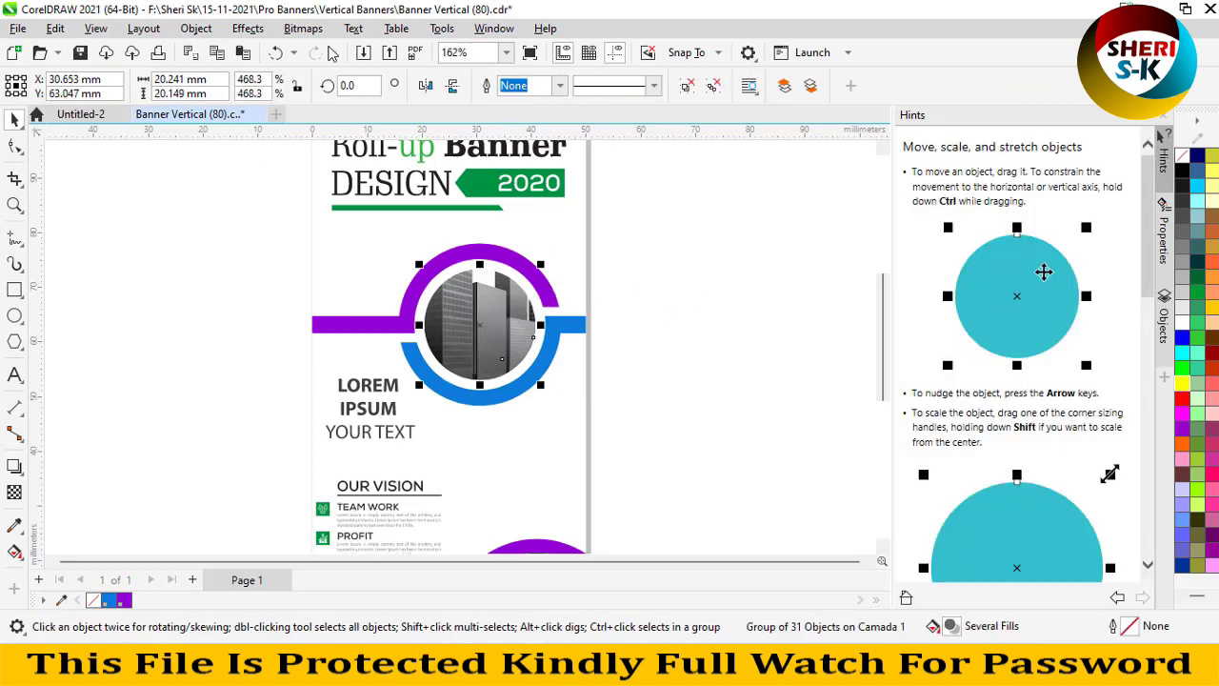
click(195, 29)
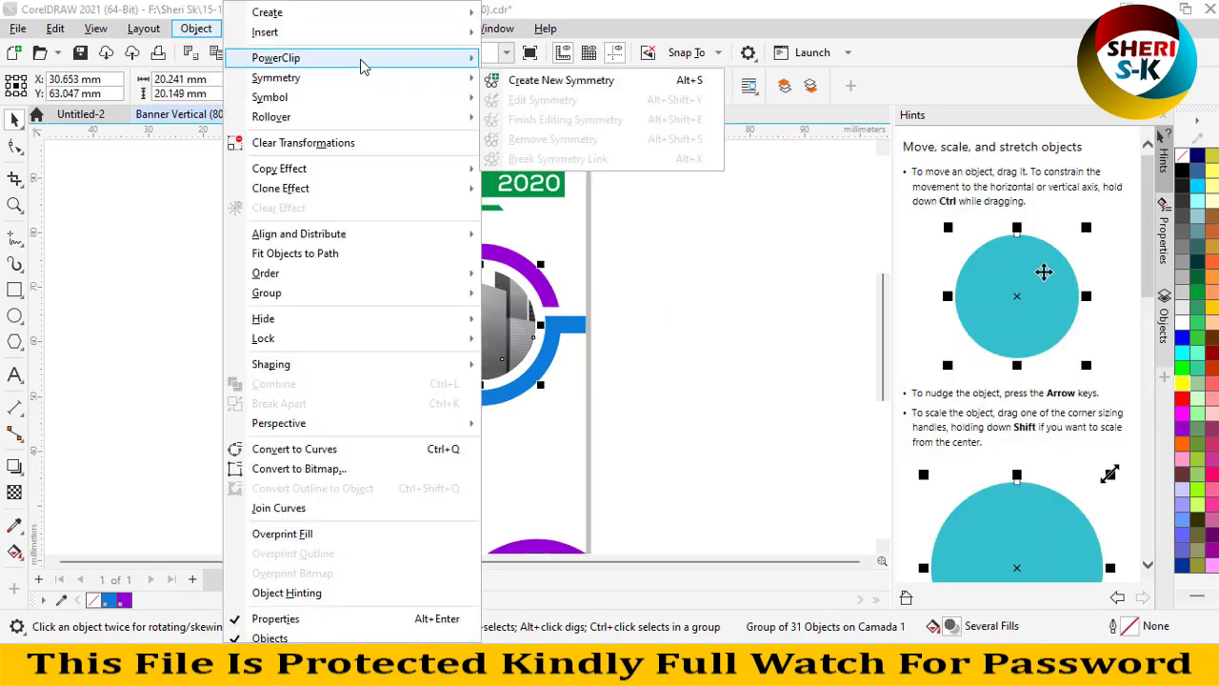
mouse_move(462, 62)
click(455, 255)
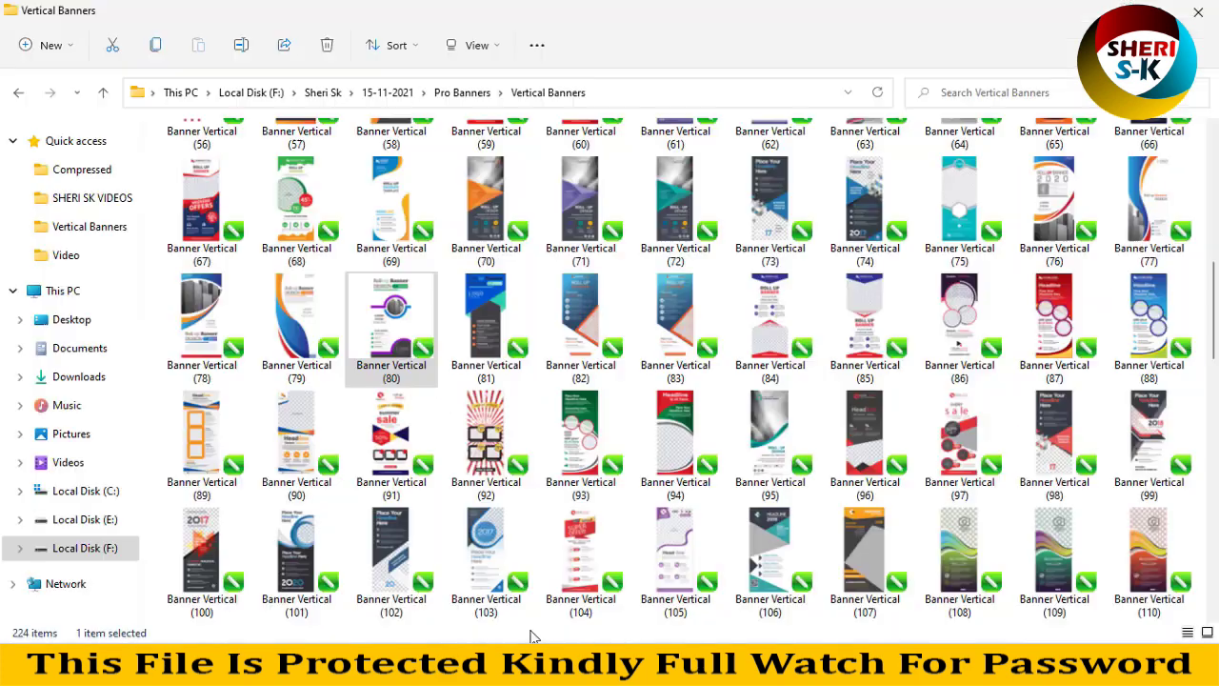
scroll(476, 352, down, 8)
scroll(438, 314, up, 12)
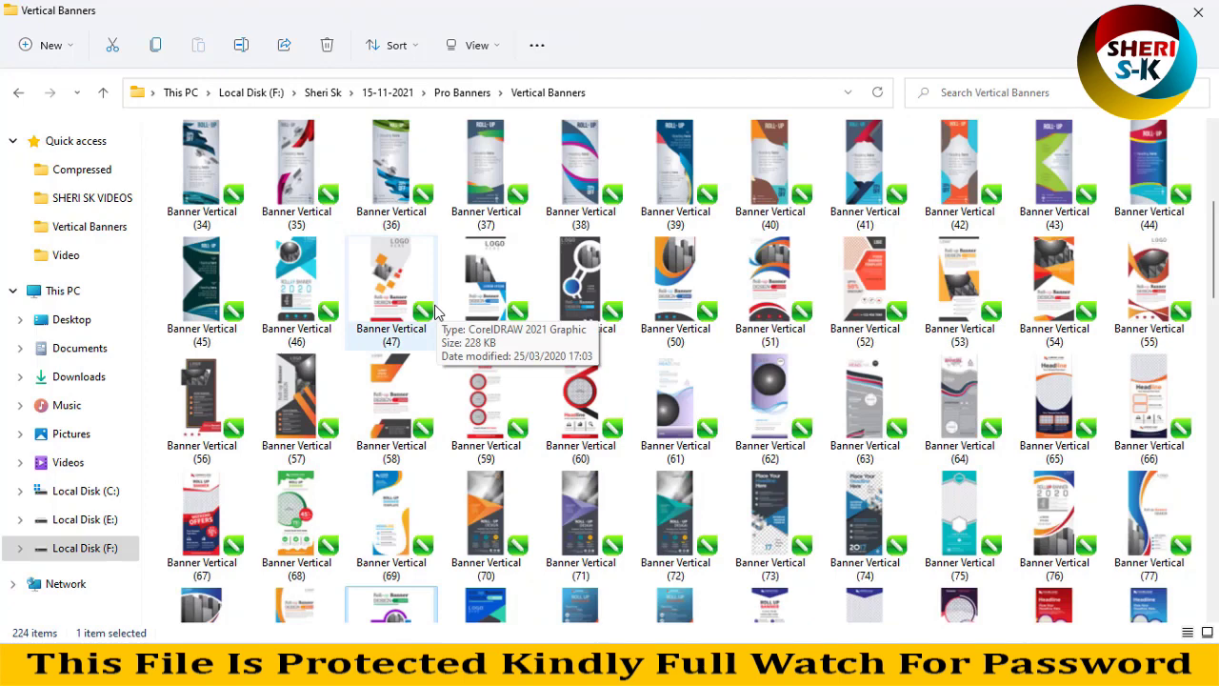